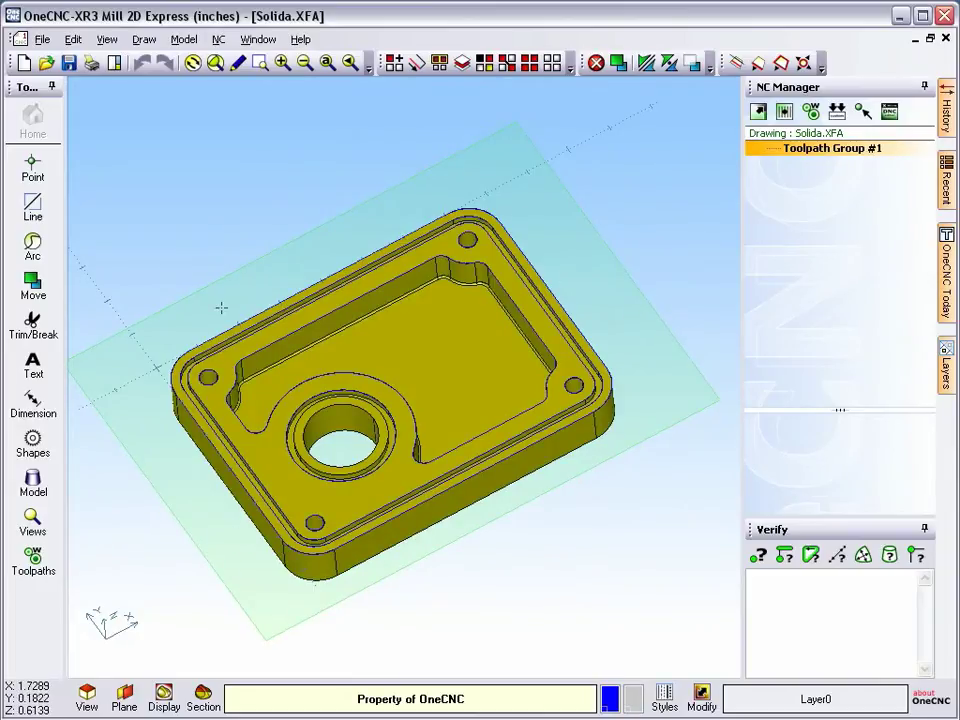
Preview Chamfer and Pocket in the Stock Toolpaths list, then choose Profile Chain
left_click(785, 113)
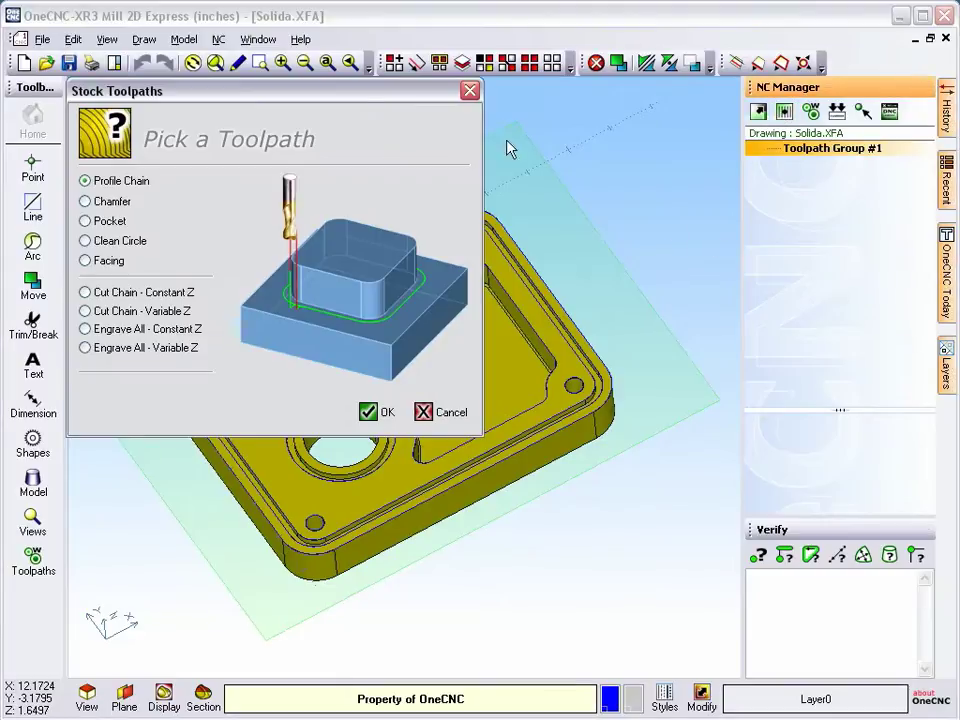
left_click_drag(322, 97, 325, 98)
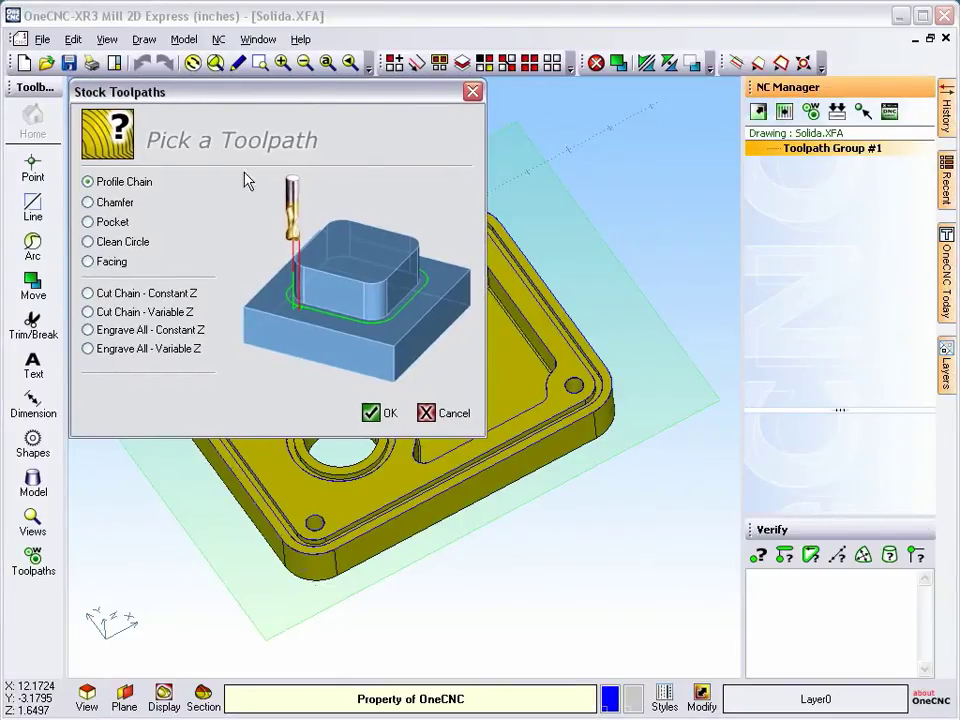
left_click(130, 204)
left_click(108, 221)
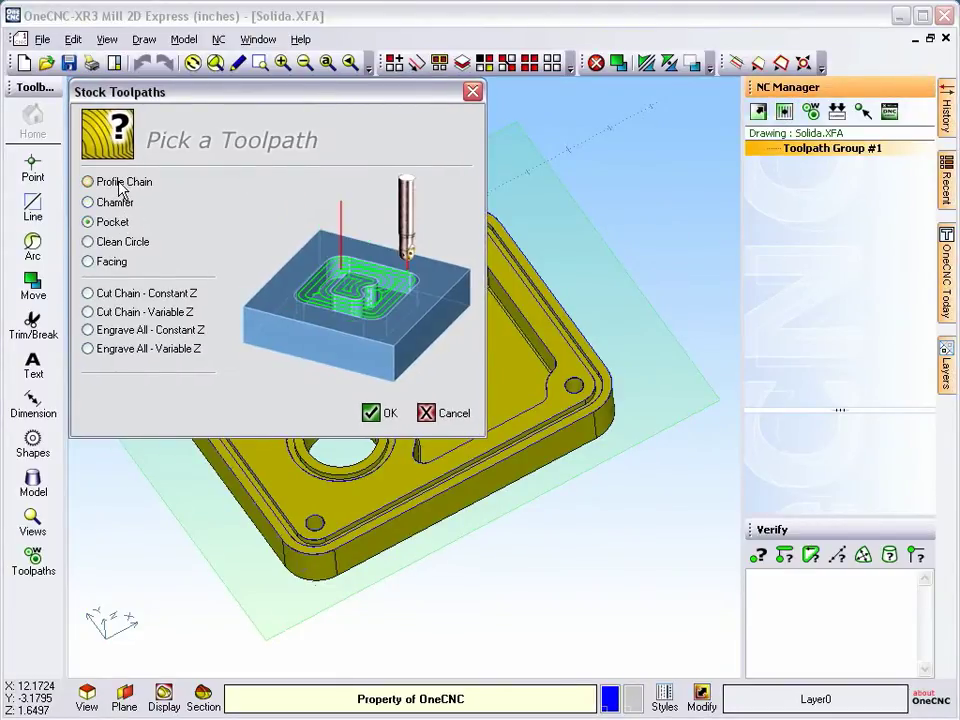
left_click(121, 184)
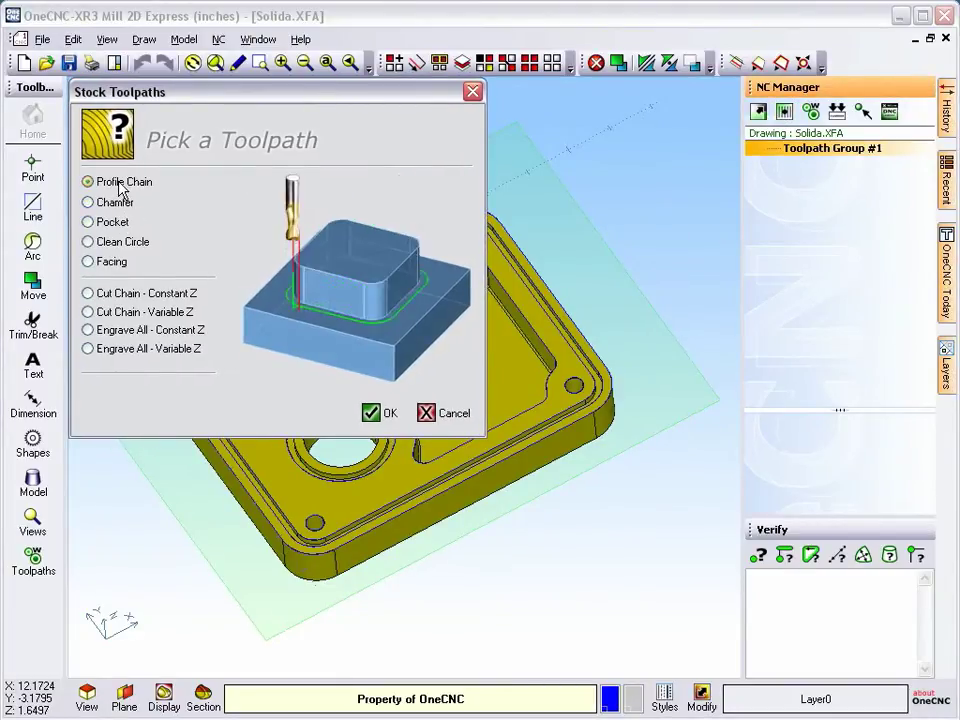
Confirm Profile Chain and chain the part's outer contour with its direction, side and start position
left_click(381, 416)
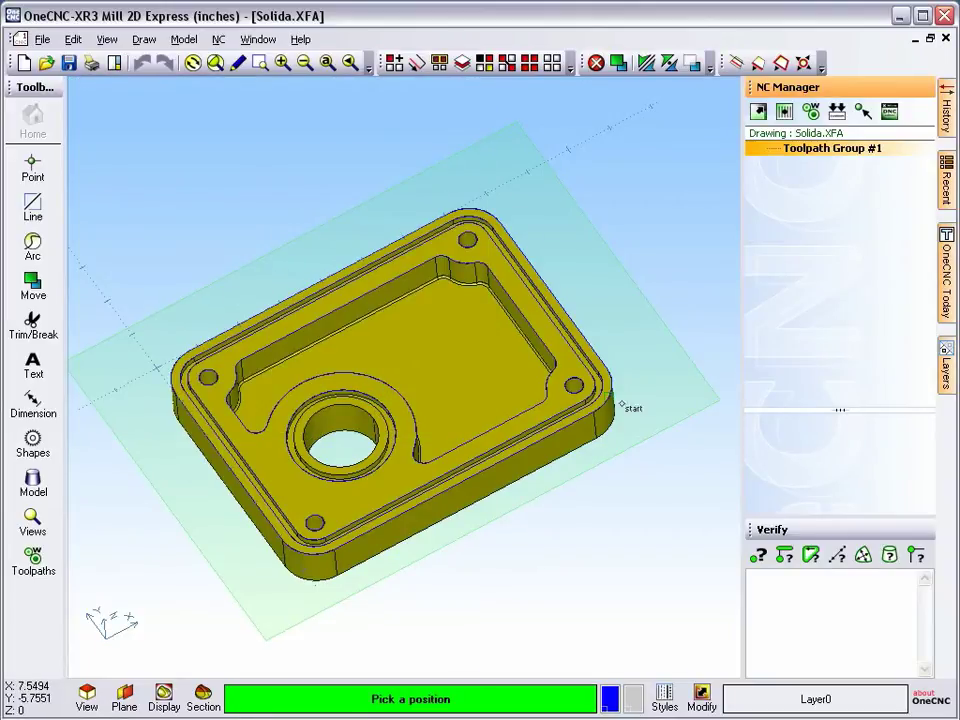
left_click(203, 325)
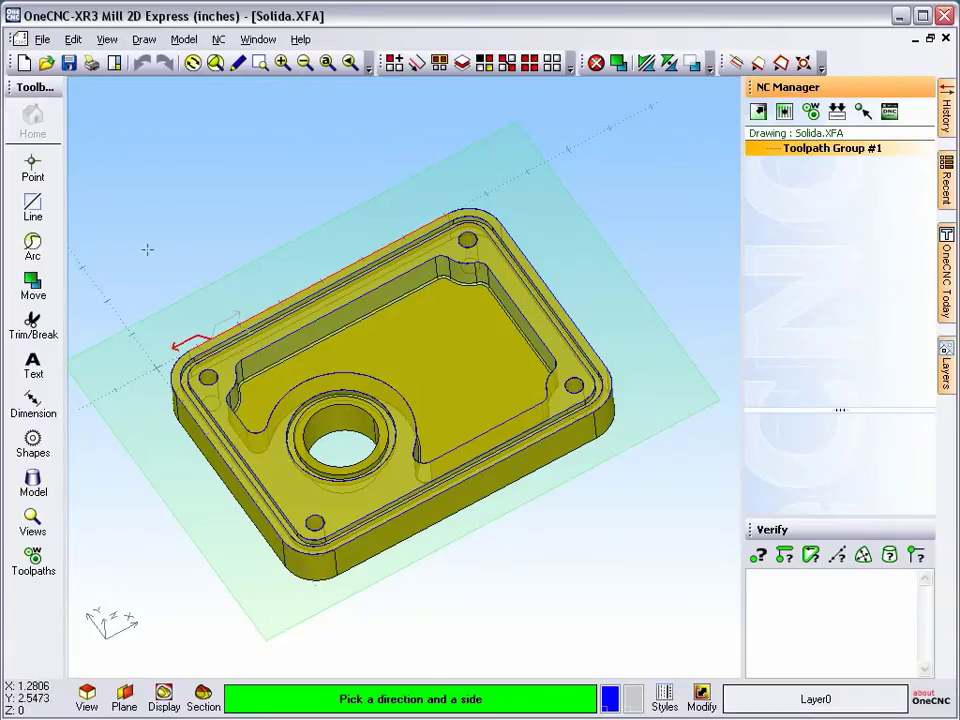
left_click(225, 313)
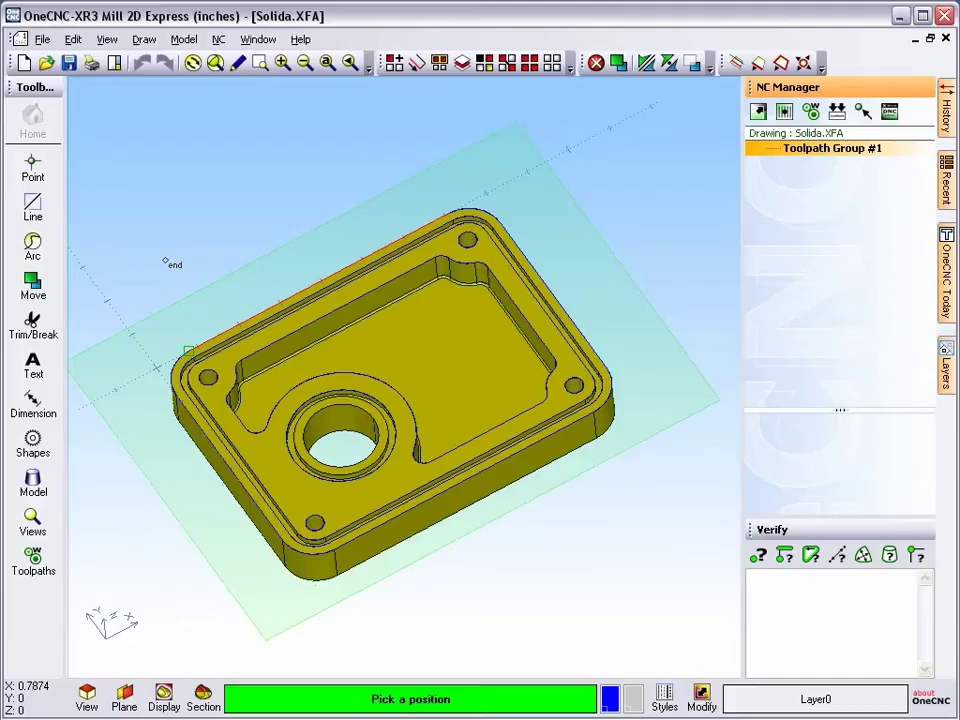
left_click(165, 262)
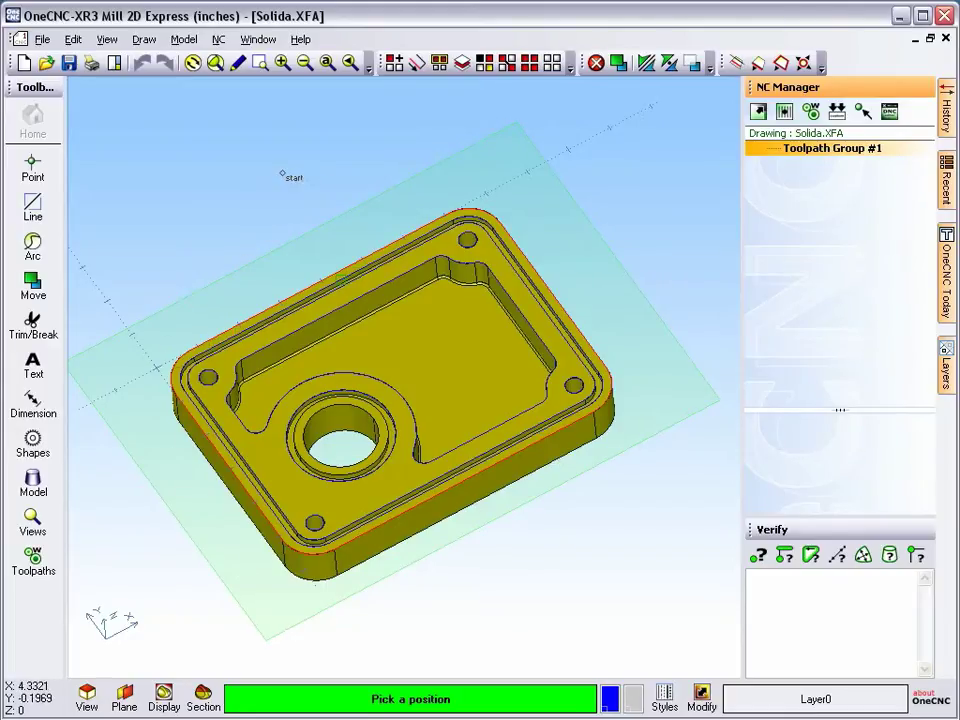
left_click(282, 173)
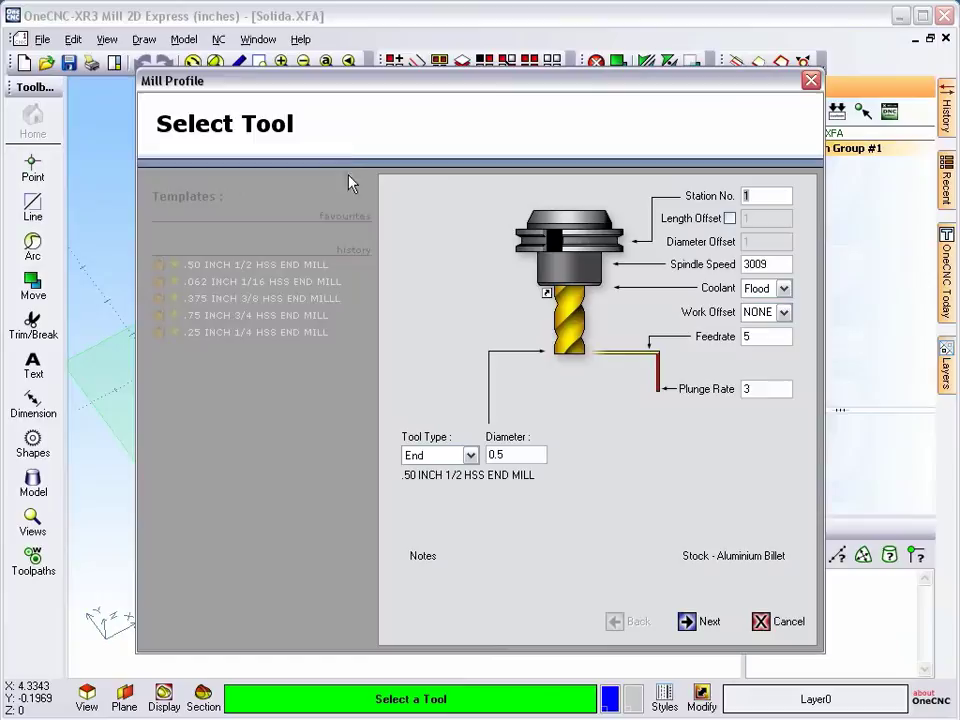
Keep the 1/2 inch end mill and set the Final Z clearance to -1
left_click_drag(301, 86, 232, 97)
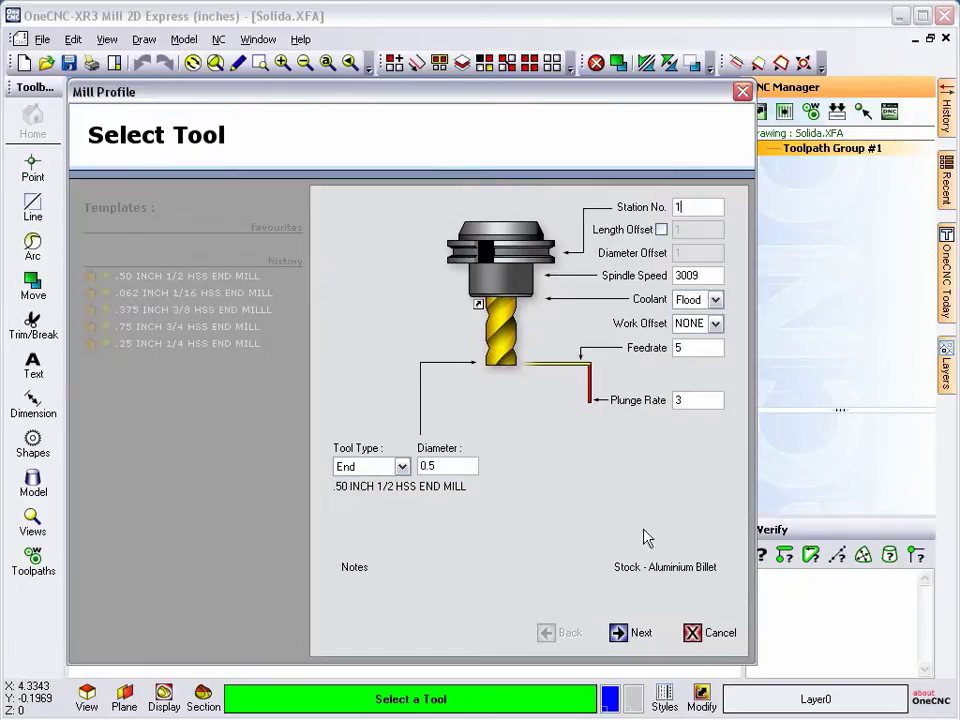
left_click(617, 632)
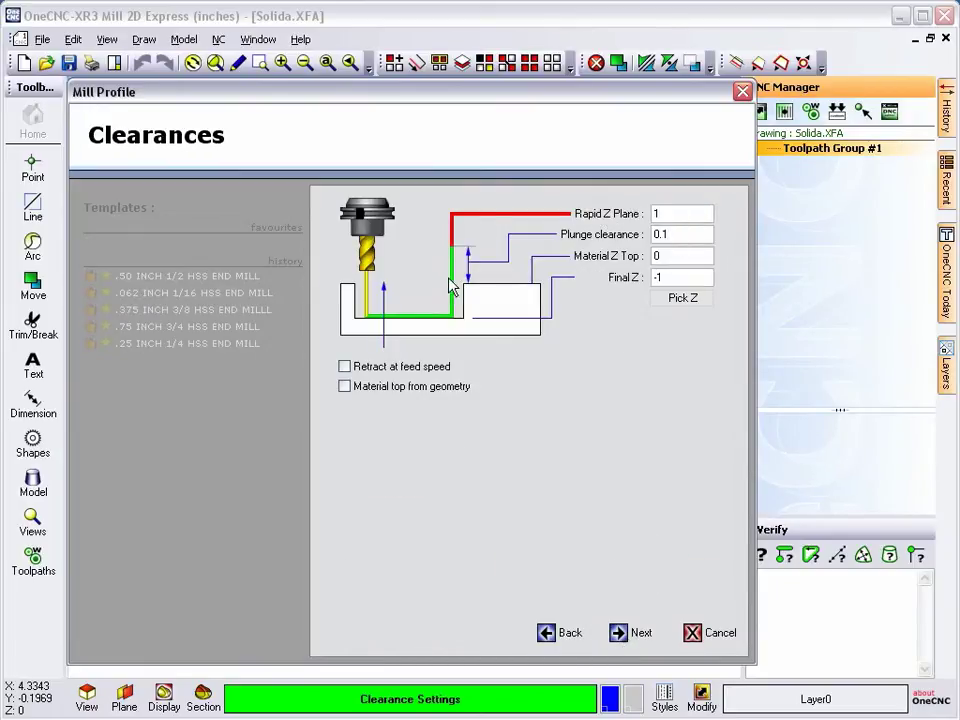
double_click(660, 235)
left_click(677, 279)
type("-1")
left_click(632, 632)
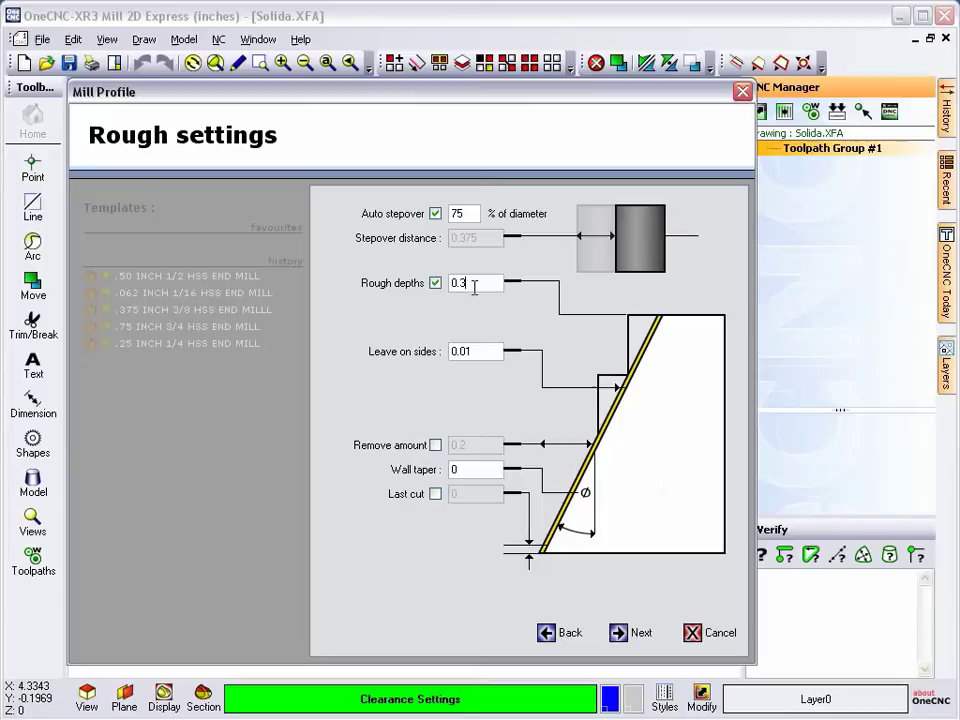
Set the profile's stepped rough depth to 0.35
left_click(436, 285)
left_click(436, 285)
type("5")
left_click(621, 636)
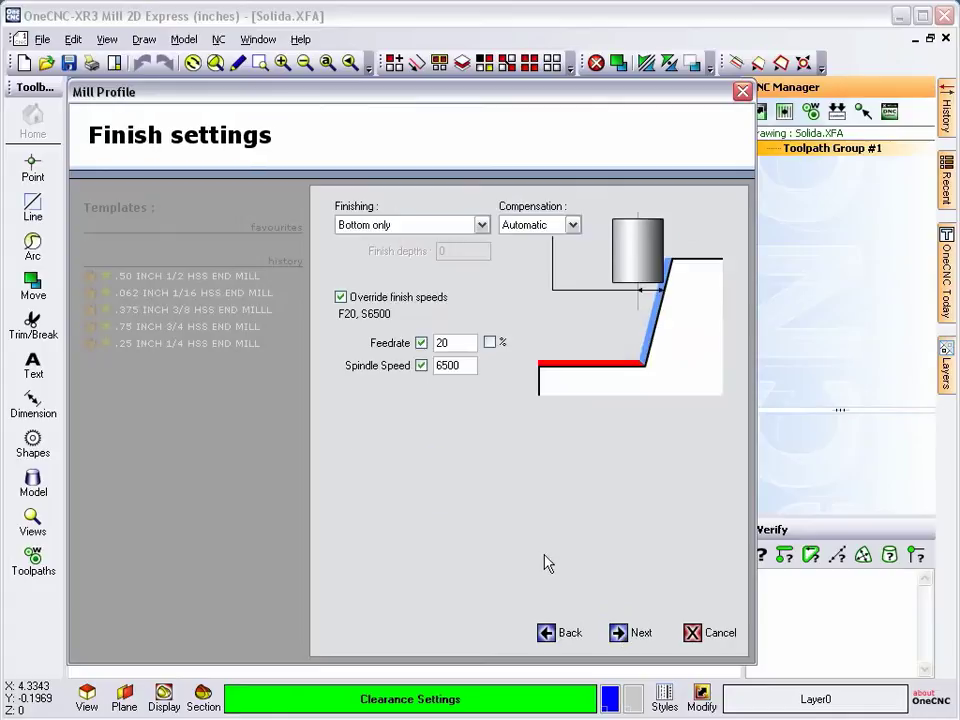
Set finishing to Bottom only, after trying None and Rough levels
left_click(482, 225)
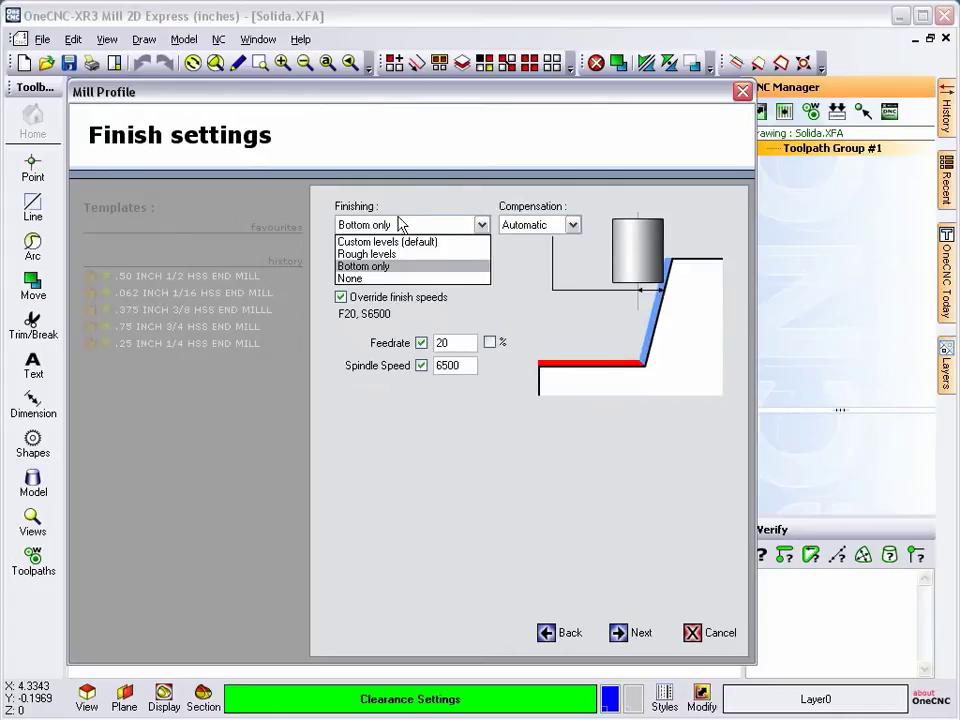
left_click(372, 277)
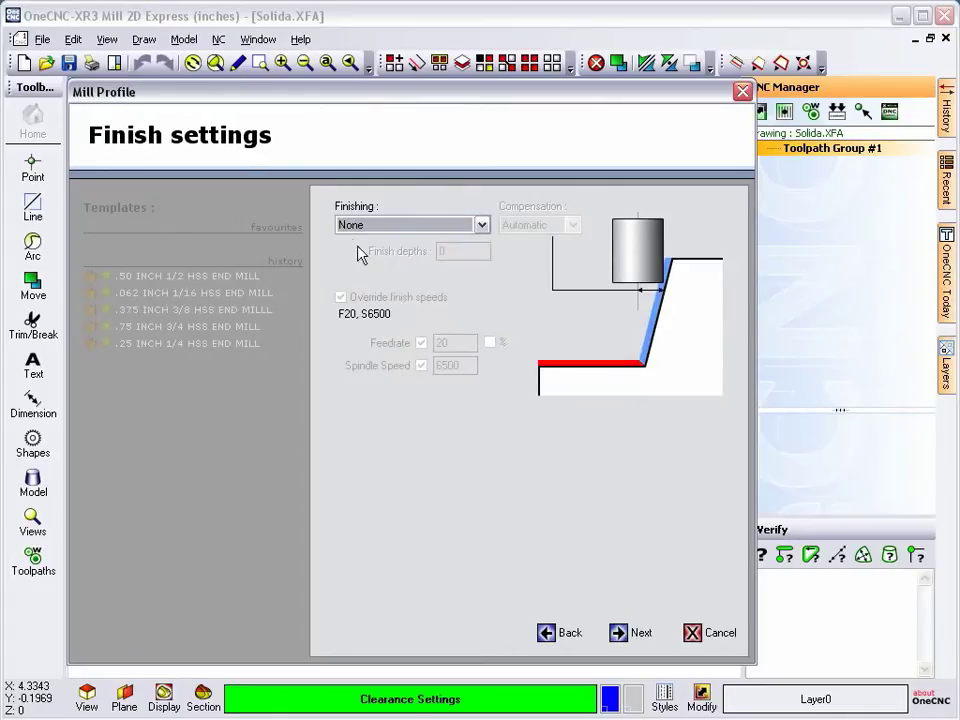
left_click(482, 226)
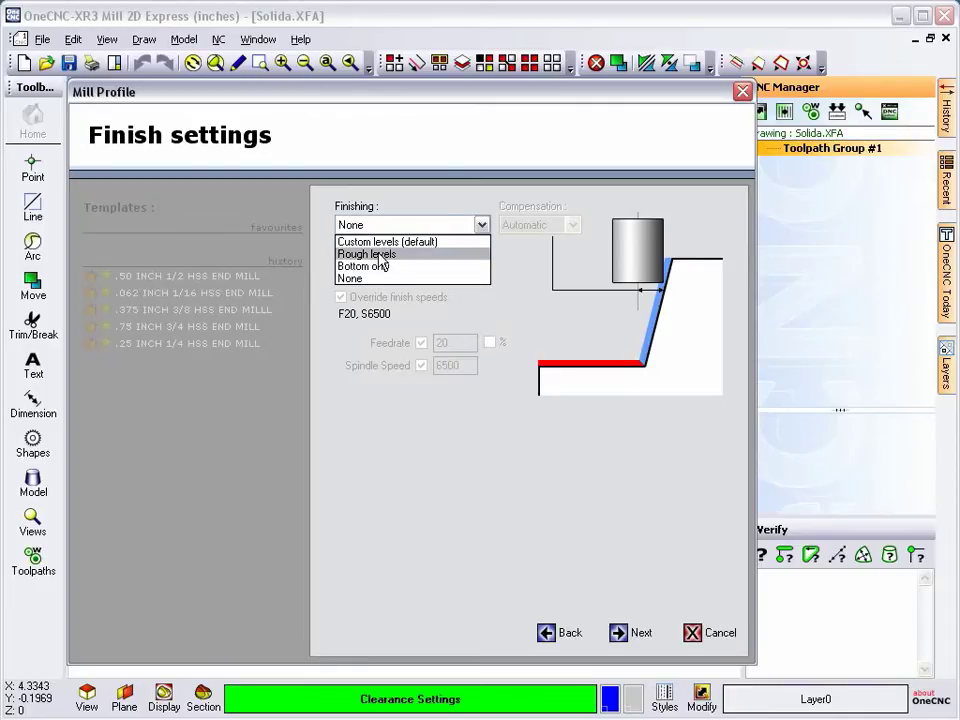
left_click(381, 256)
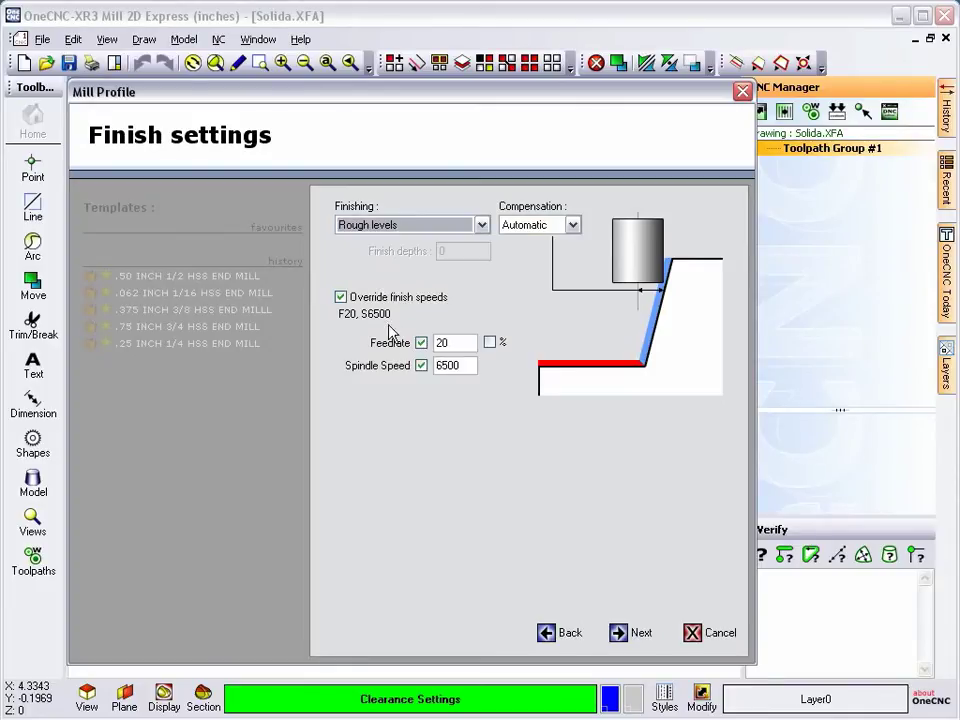
left_click(548, 632)
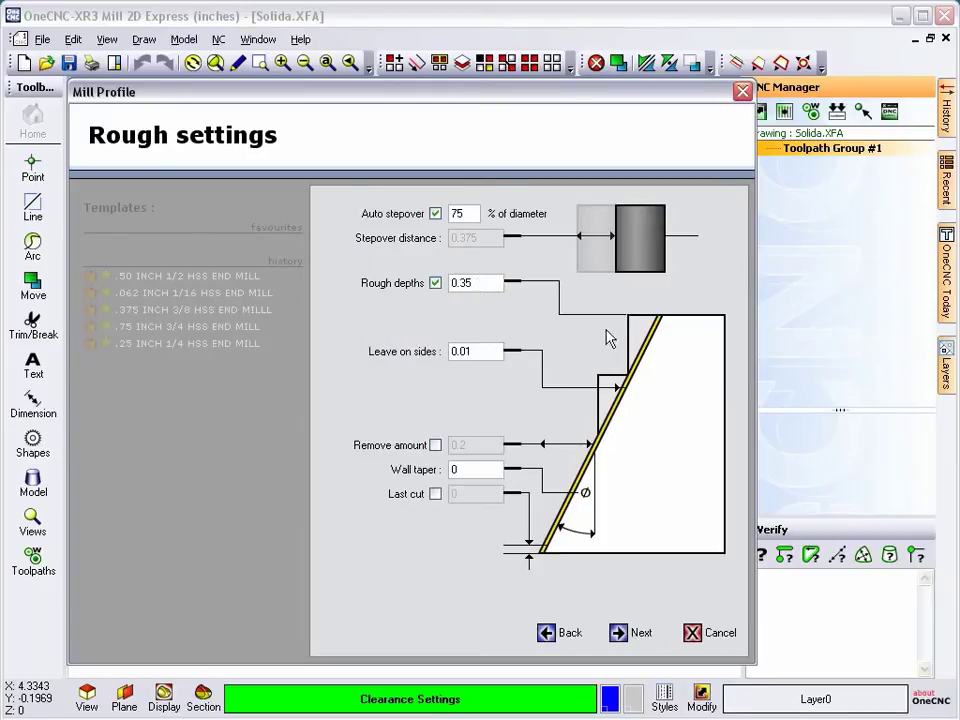
left_click(633, 625)
left_click(481, 225)
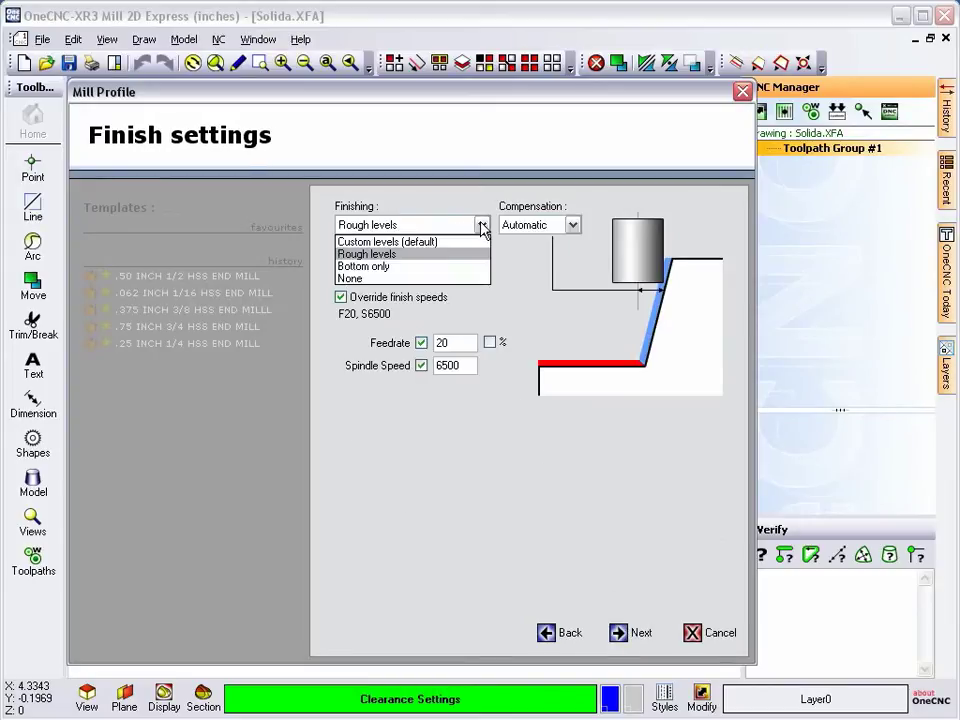
left_click(379, 267)
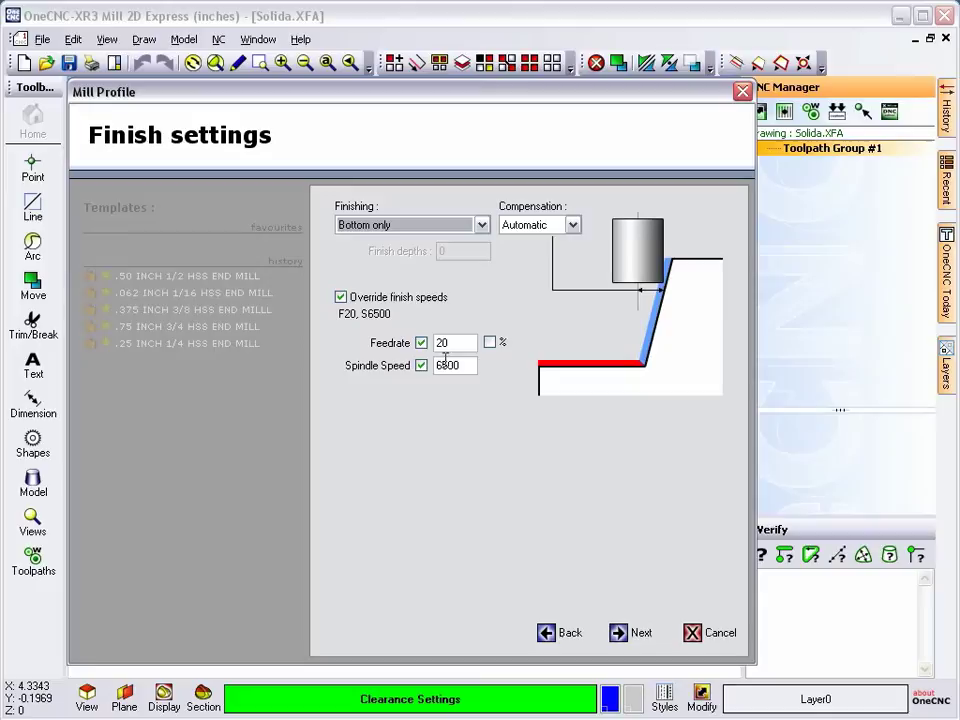
Keep the Line-Arc lead-ins and finish the Mill Profile operation
left_click(615, 632)
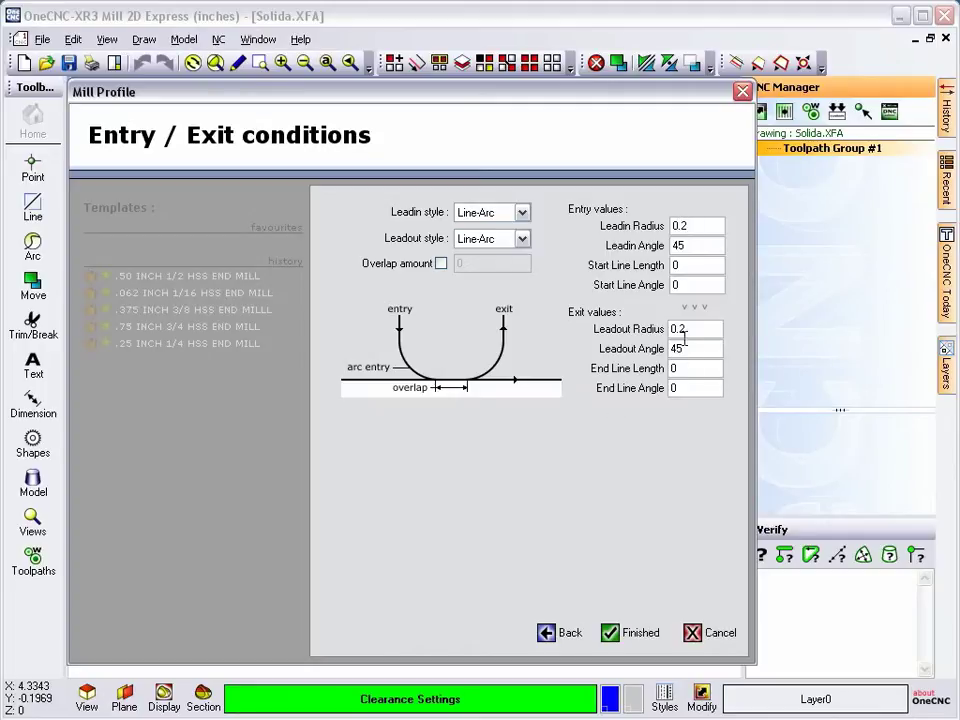
left_click(611, 632)
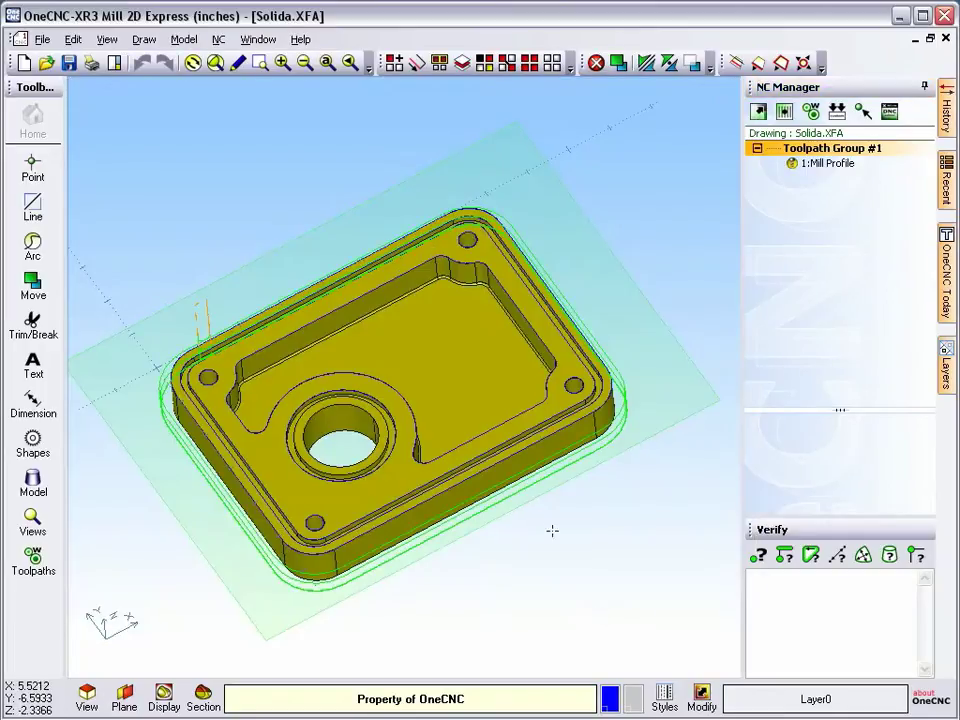
Simulate 1:Mill Profile in Live Preview, orbiting the cut part, then close the preview
right_click(819, 165)
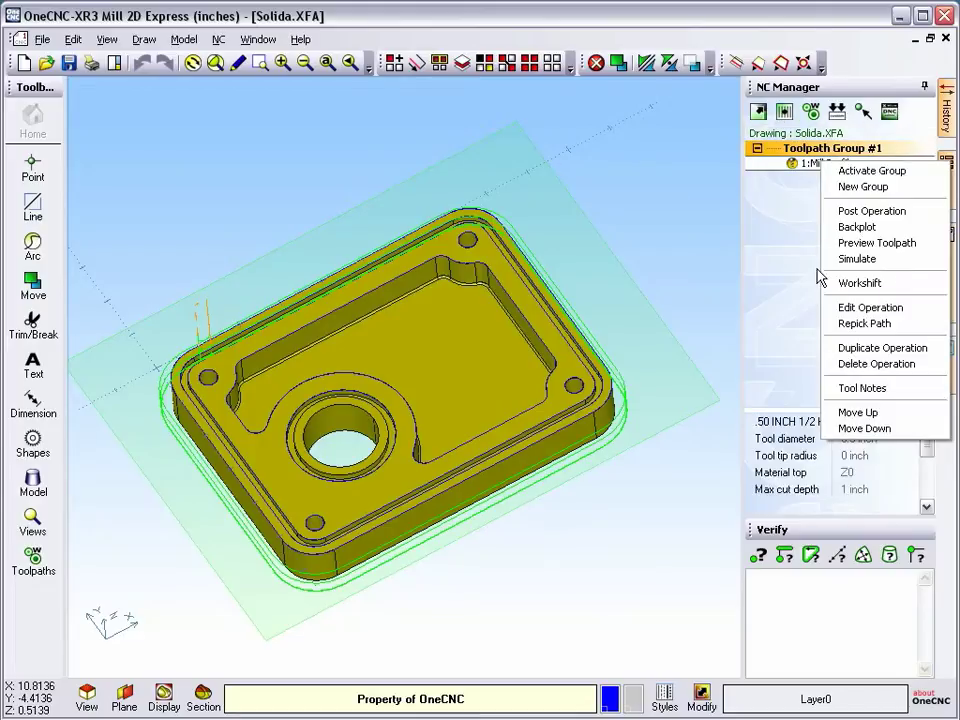
left_click(876, 257)
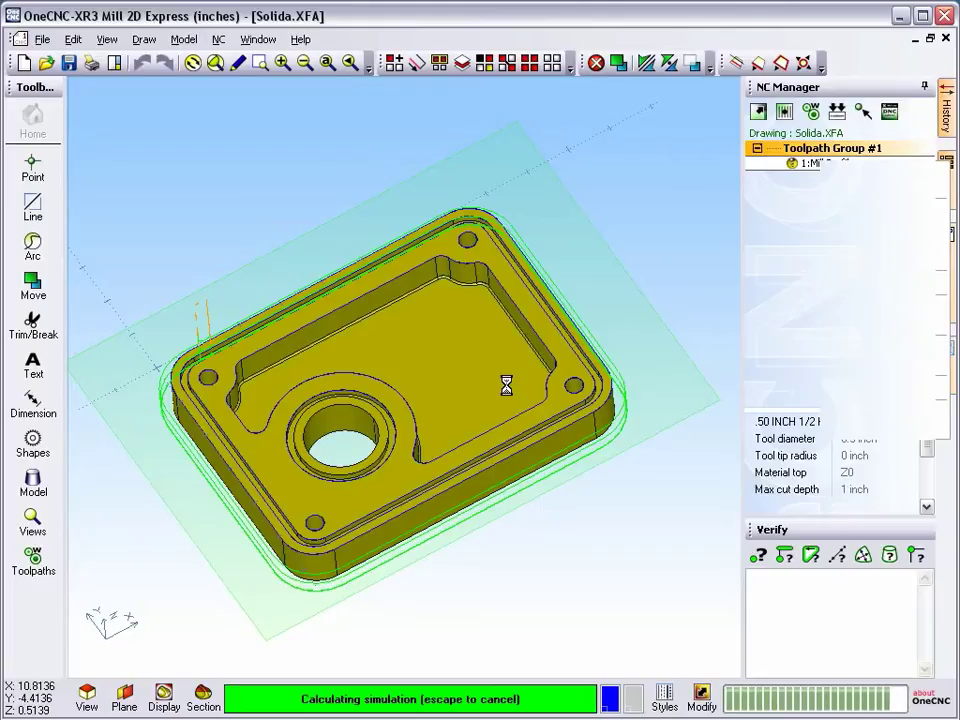
mouse_move(508, 381)
left_mouse_down()
mouse_move(403, 424)
mouse_move(403, 339)
mouse_move(425, 335)
mouse_move(407, 326)
mouse_move(398, 336)
left_mouse_up()
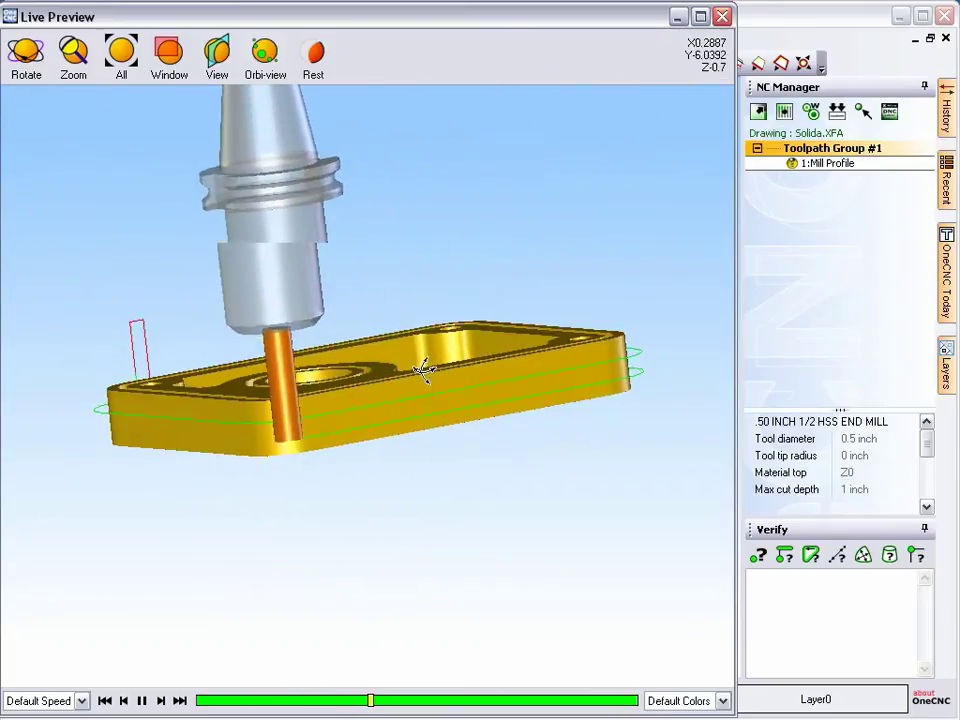
mouse_move(416, 376)
left_mouse_down()
mouse_move(388, 377)
mouse_move(376, 365)
mouse_move(467, 390)
mouse_move(442, 388)
left_mouse_up()
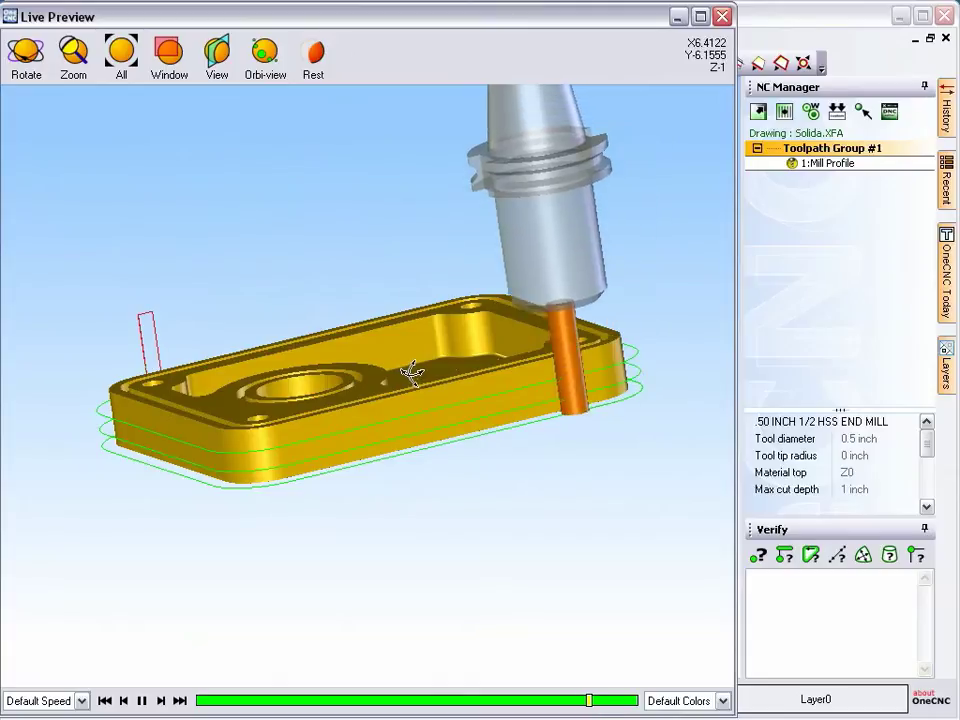
mouse_move(412, 373)
left_mouse_down()
mouse_move(463, 402)
mouse_move(471, 507)
left_mouse_up()
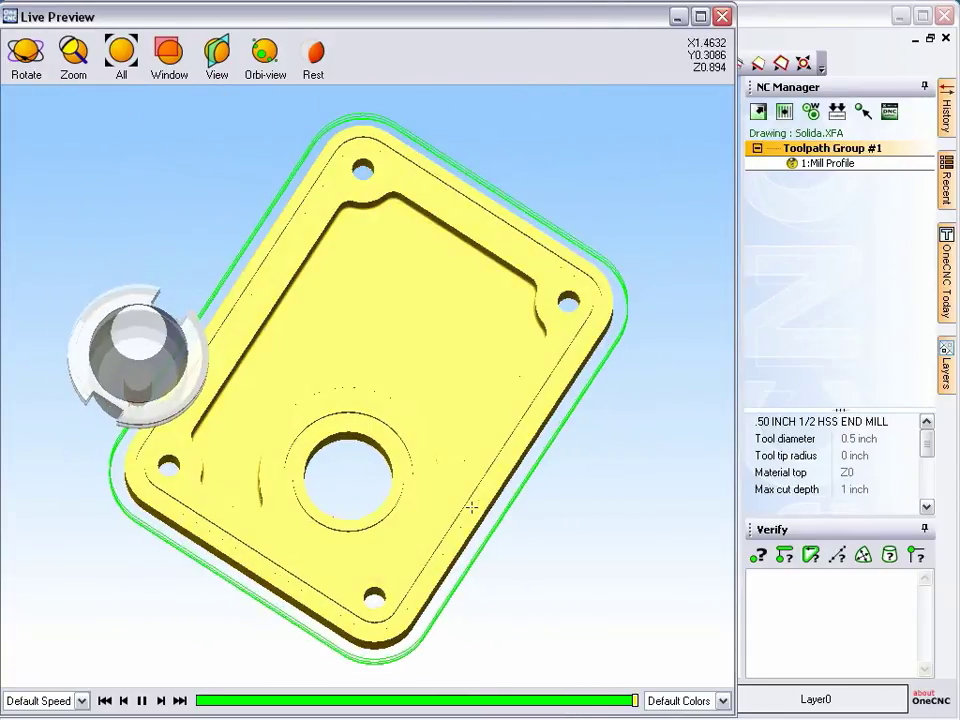
left_click_drag(471, 507, 692, 111)
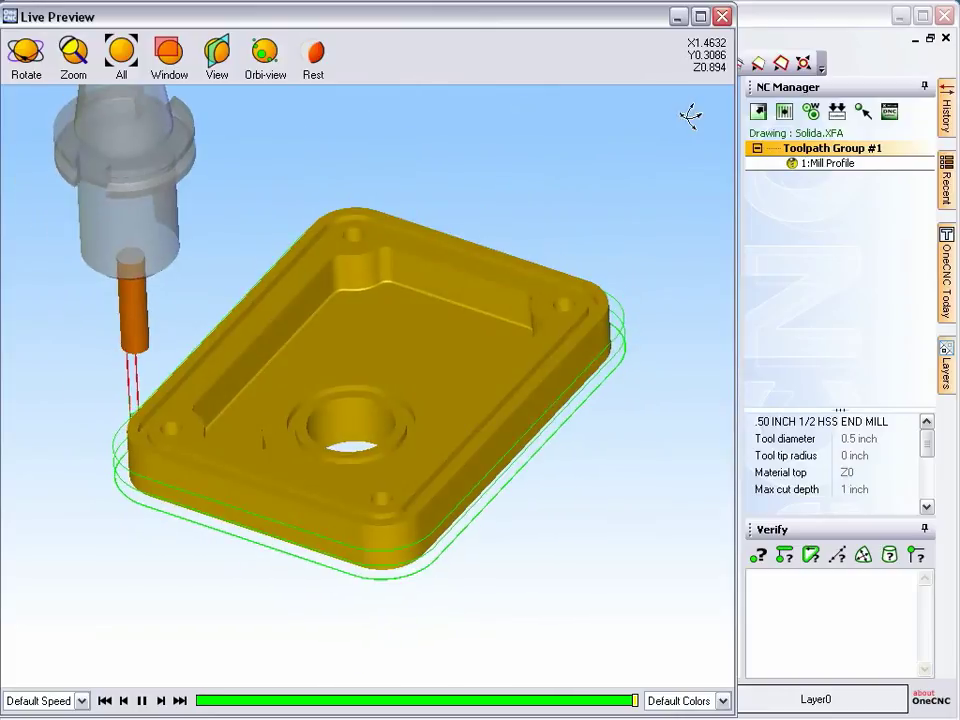
left_click(722, 16)
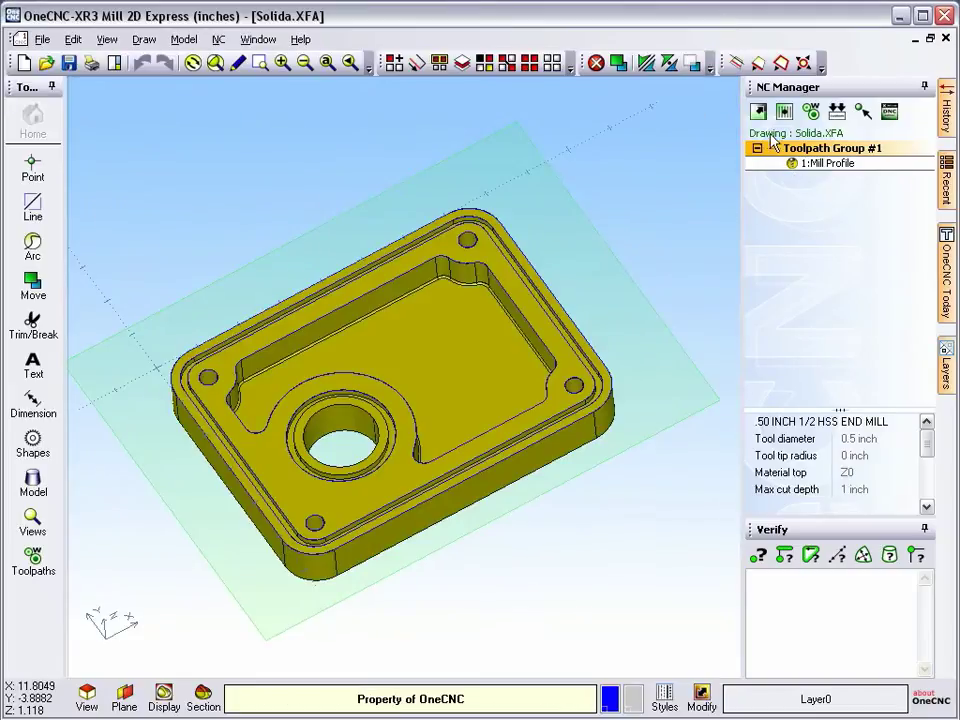
Edit 1:Mill Profile to enable a Remove amount of 1 and regenerate the toolpath
double_click(815, 168)
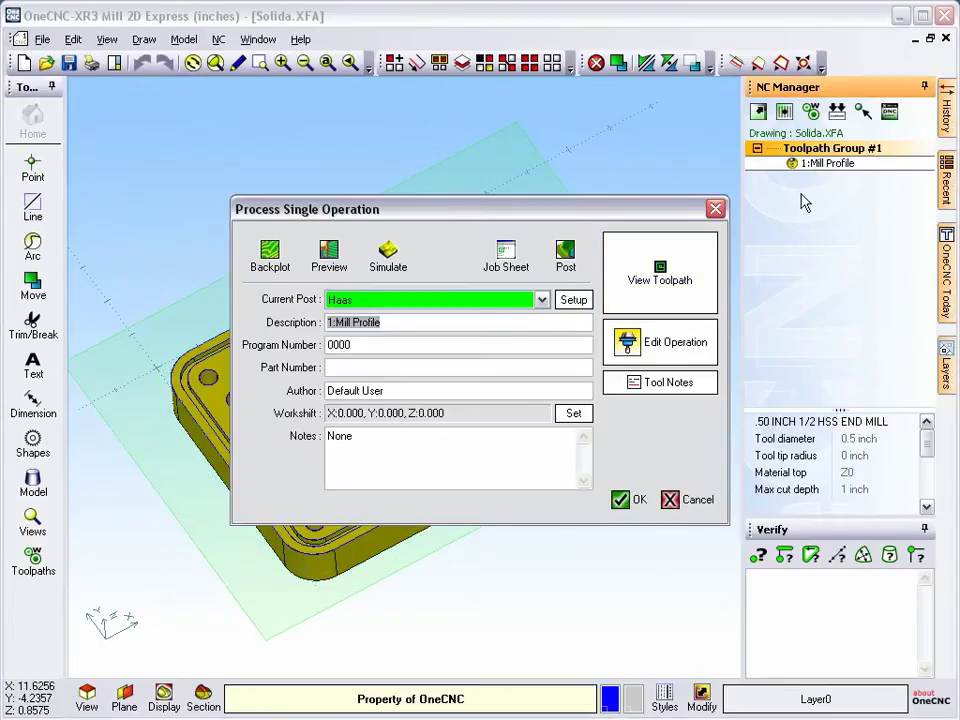
left_click(687, 337)
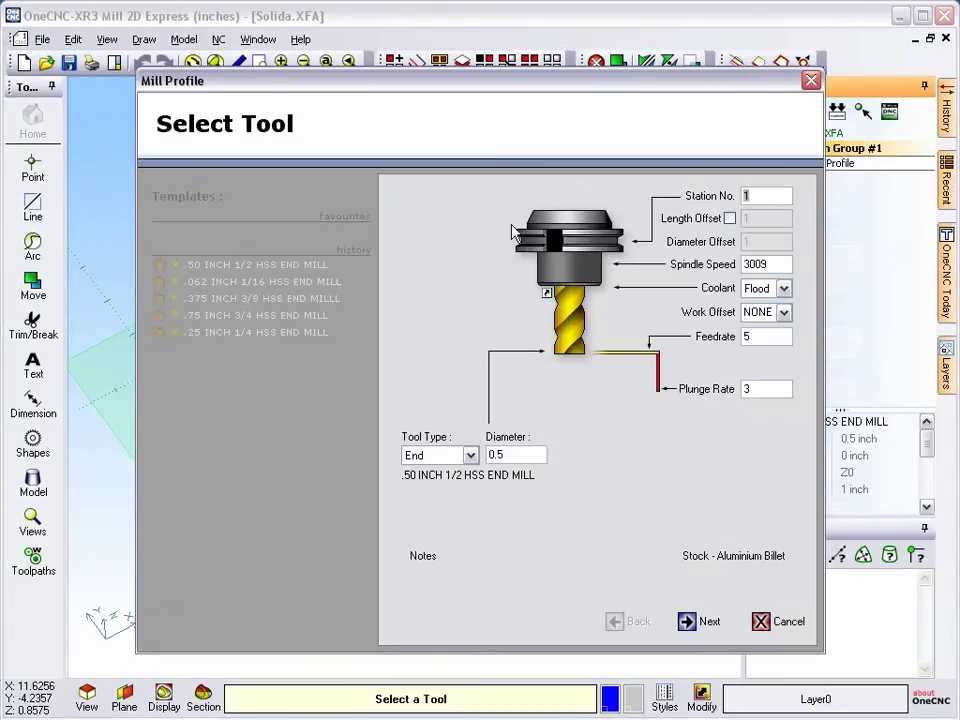
left_click(690, 622)
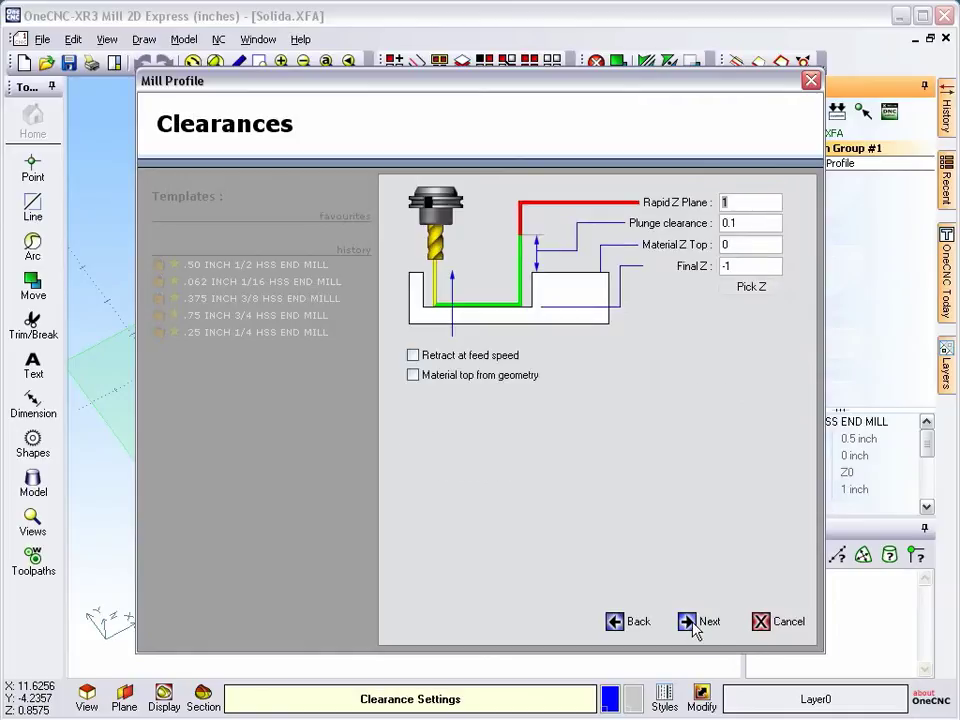
left_click(693, 624)
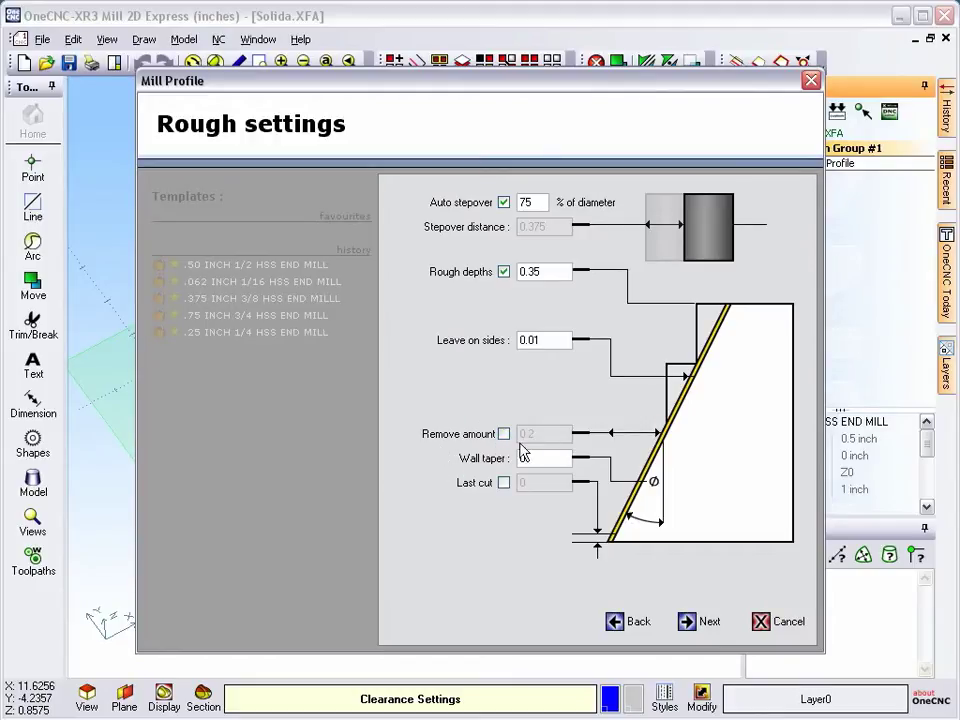
left_click(505, 434)
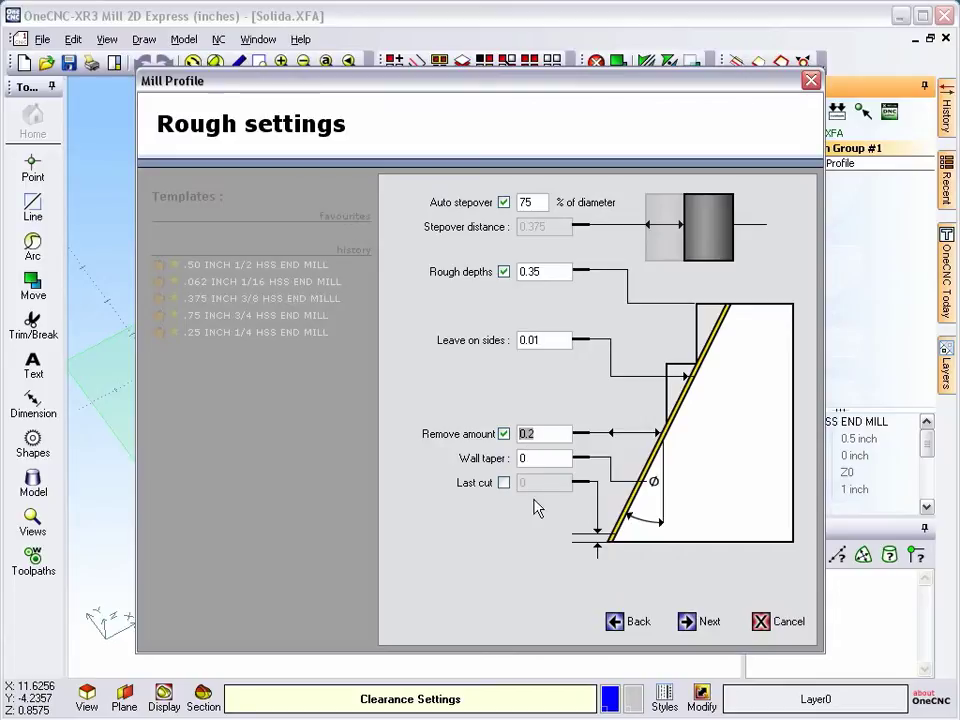
type("1")
left_click_drag(520, 93, 745, 540)
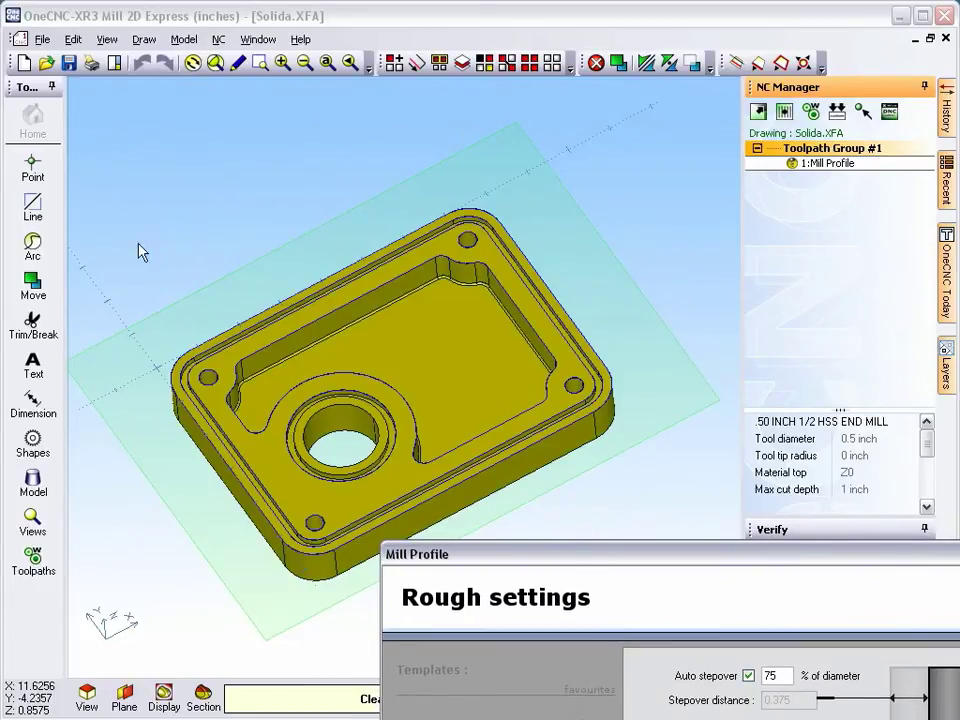
left_click_drag(535, 537, 294, 165)
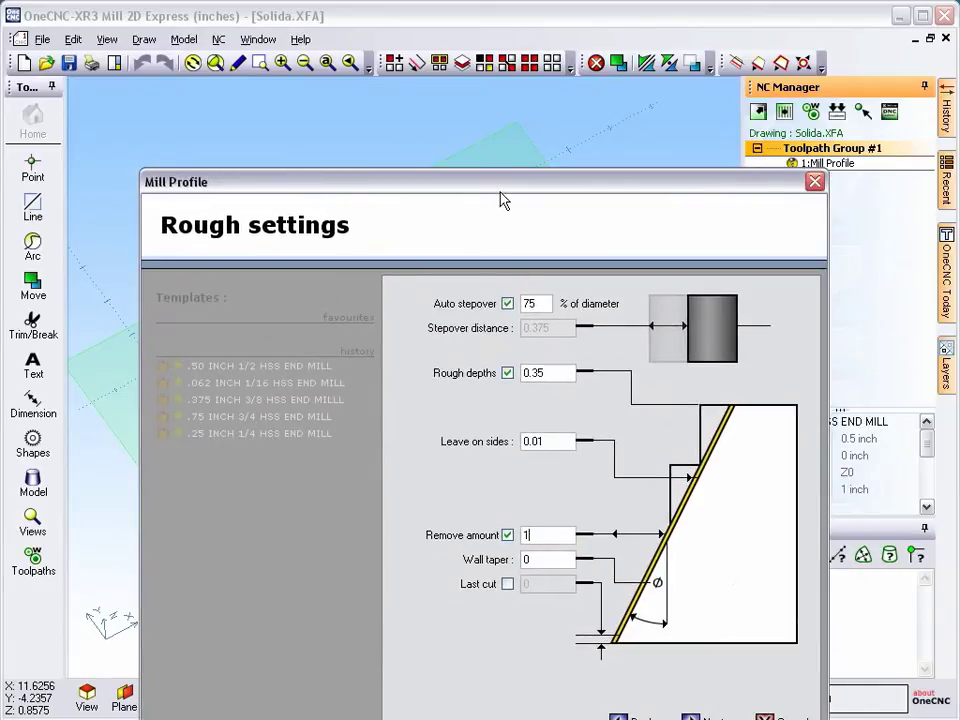
left_click_drag(497, 184, 464, 99)
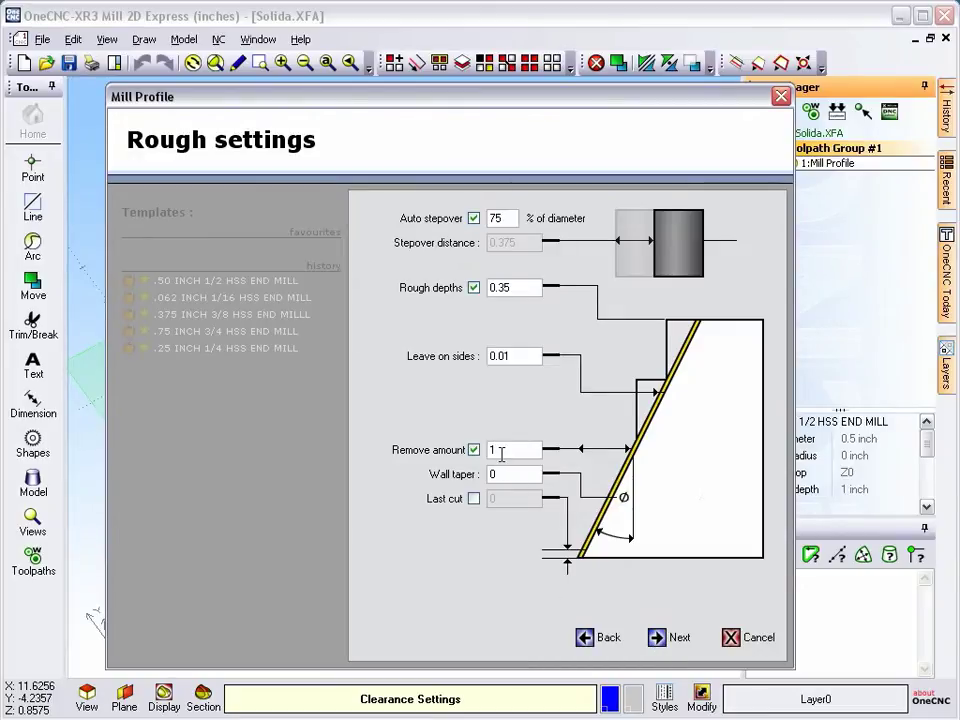
left_click(657, 637)
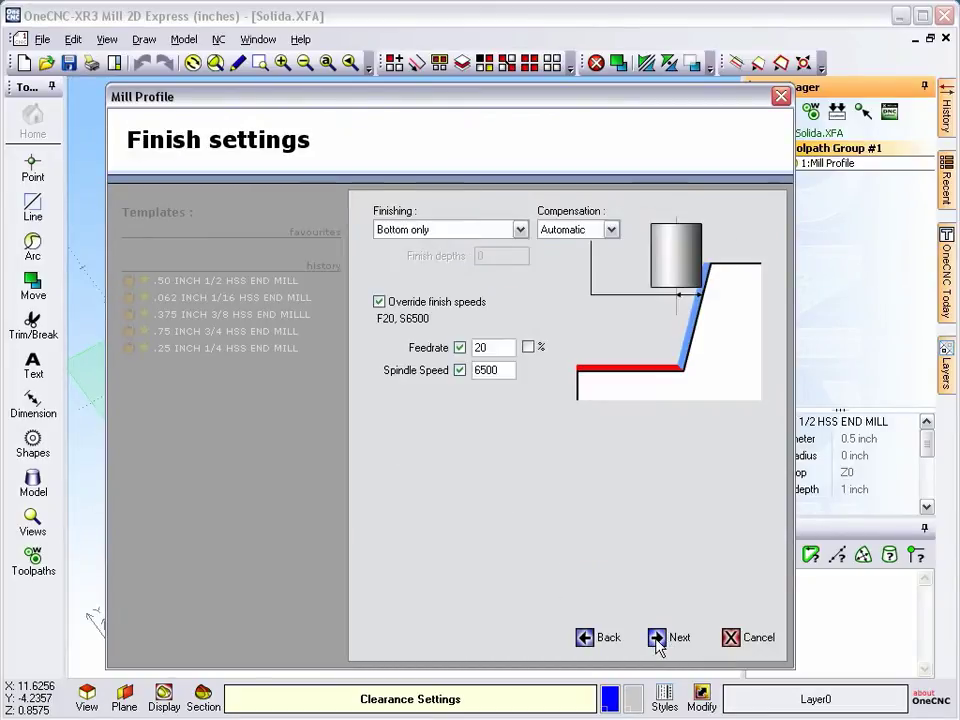
left_click(657, 637)
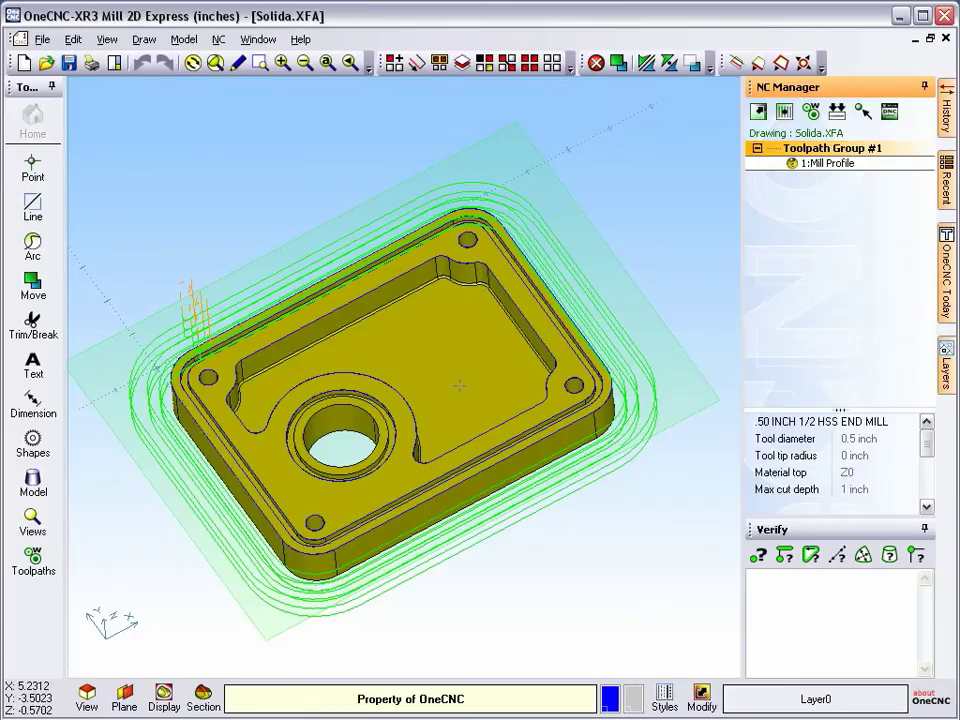
Run Live Preview on the multi-pass Mill Profile, tilting the view, then close it
right_click(810, 164)
left_click(845, 259)
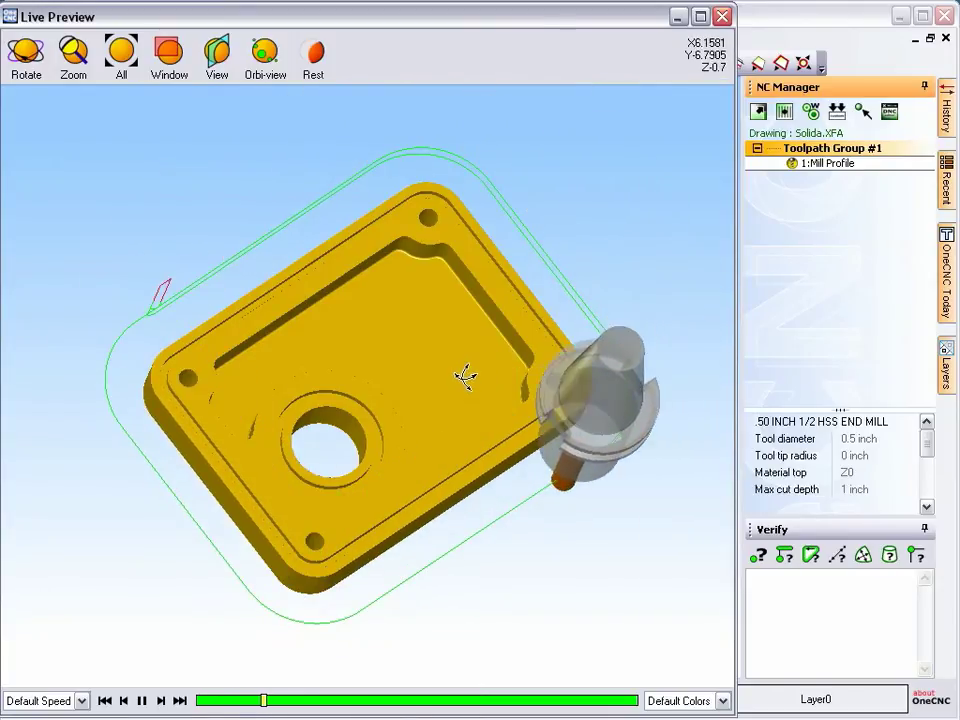
mouse_move(463, 375)
left_mouse_down()
mouse_move(435, 317)
mouse_move(461, 317)
mouse_move(471, 349)
mouse_move(469, 385)
mouse_move(456, 388)
left_mouse_up()
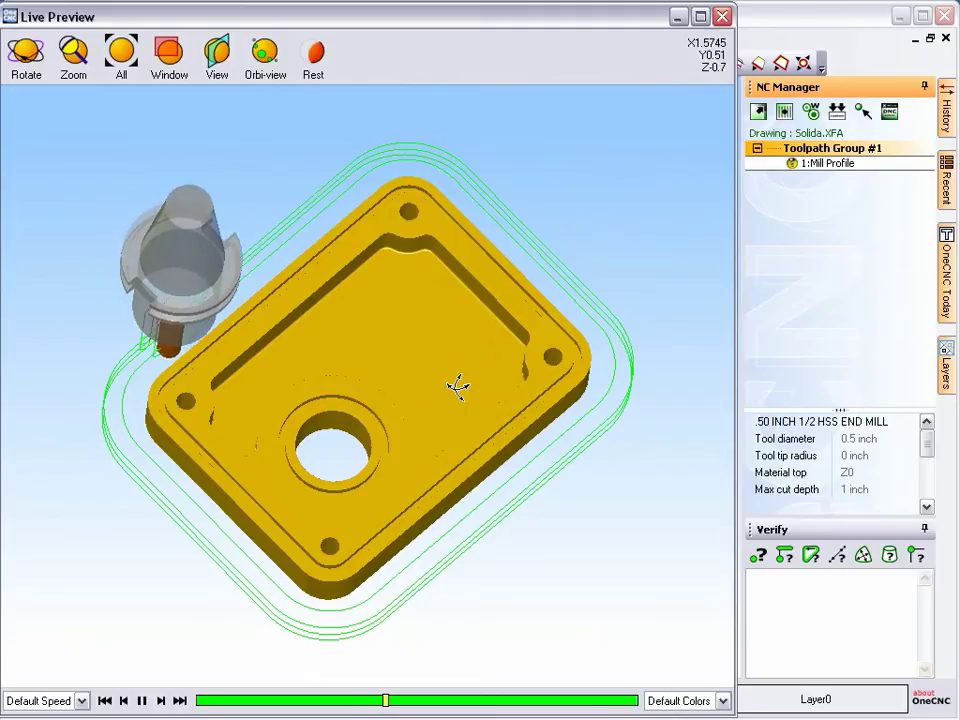
mouse_move(458, 388)
left_mouse_down()
mouse_move(456, 349)
mouse_move(471, 326)
mouse_move(454, 386)
left_mouse_up()
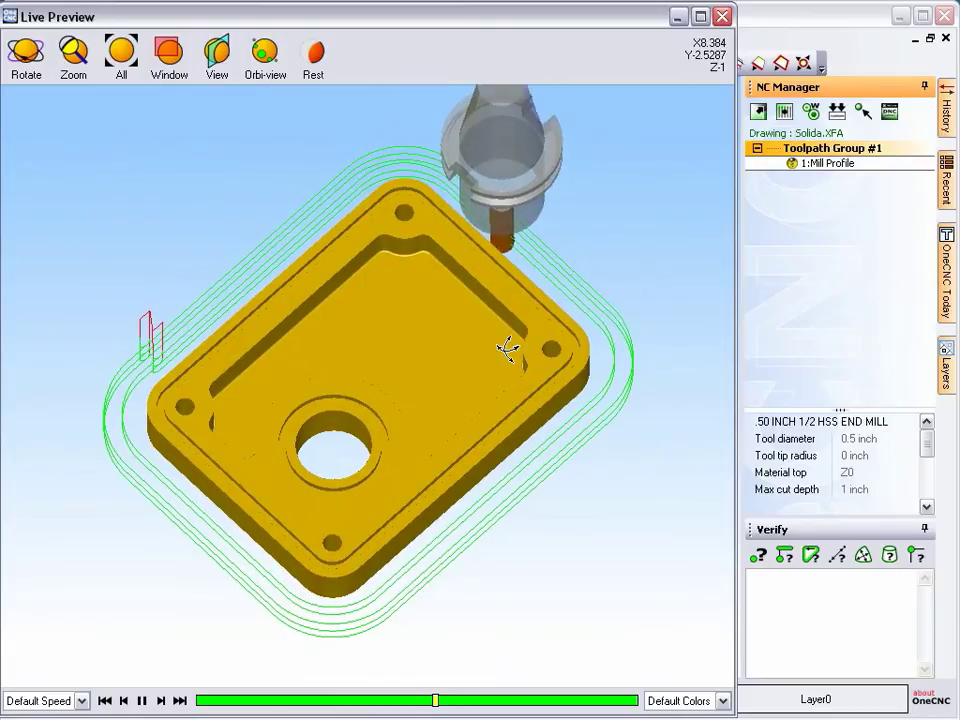
left_click(722, 16)
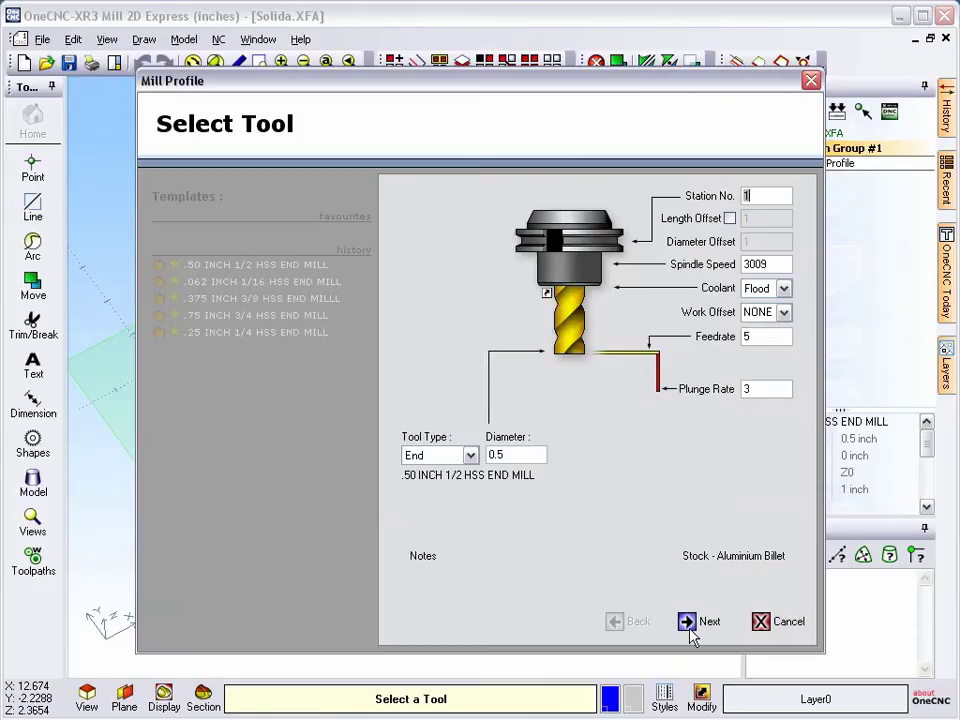
Set the profile's Remove amount to 3 and regenerate the wider toolpath
left_click(689, 626)
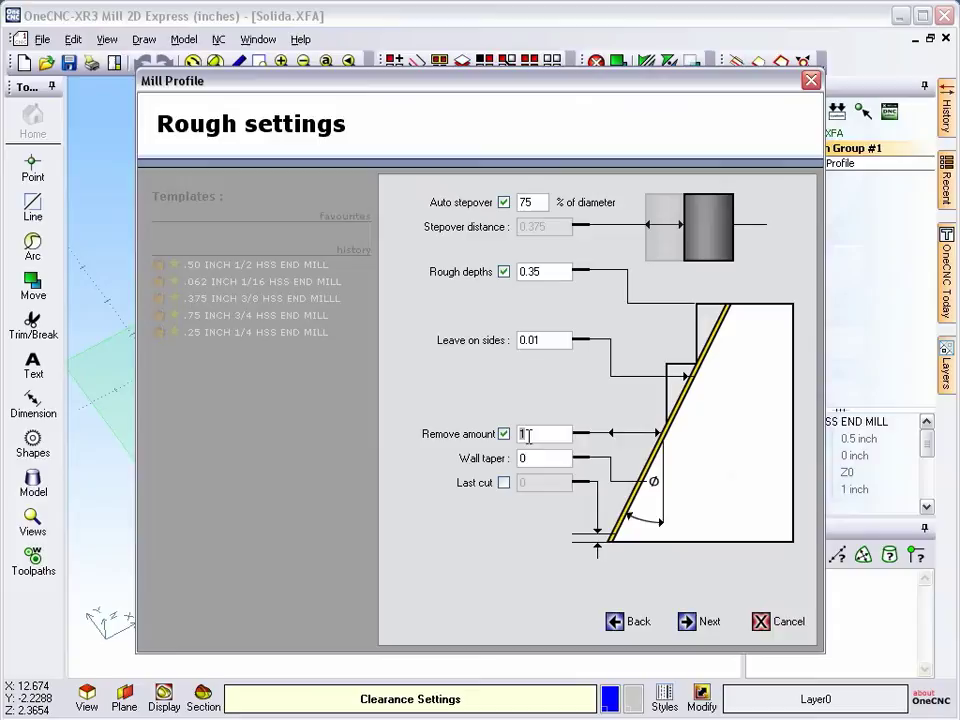
left_click(686, 621)
left_click(682, 622)
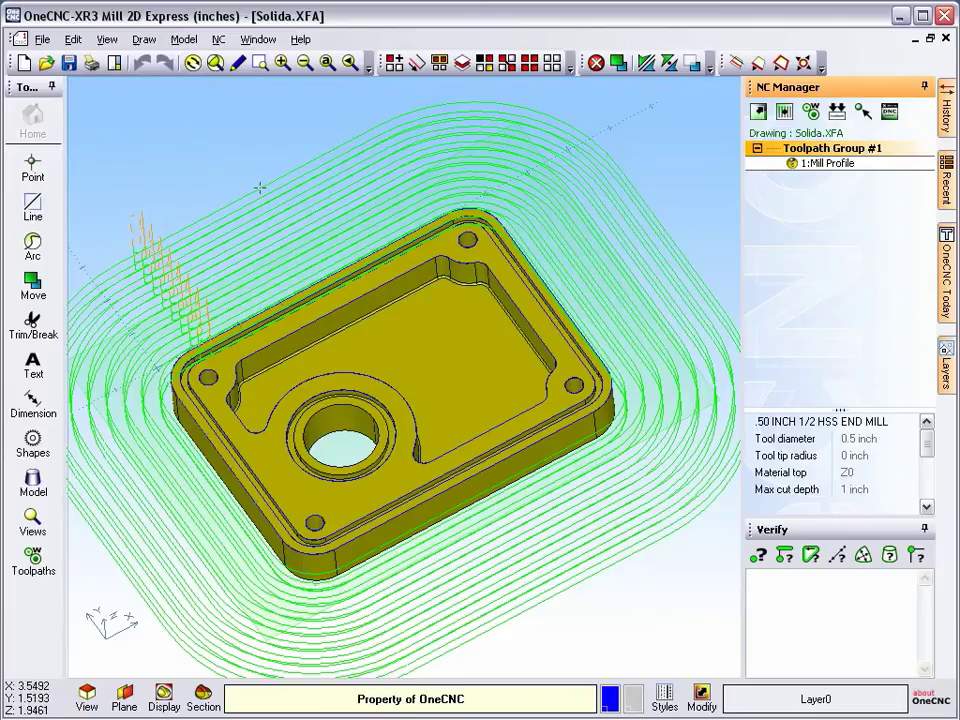
Switch Remove amount off, regenerate the profile, and save Solida.XFA
double_click(800, 212)
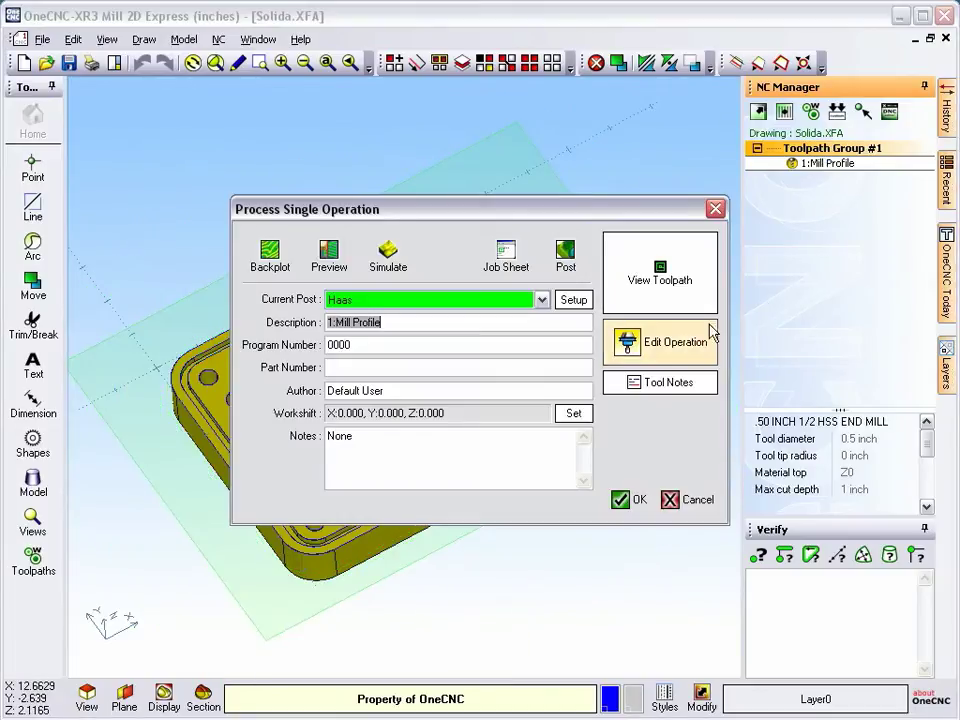
left_click(690, 345)
left_click(688, 622)
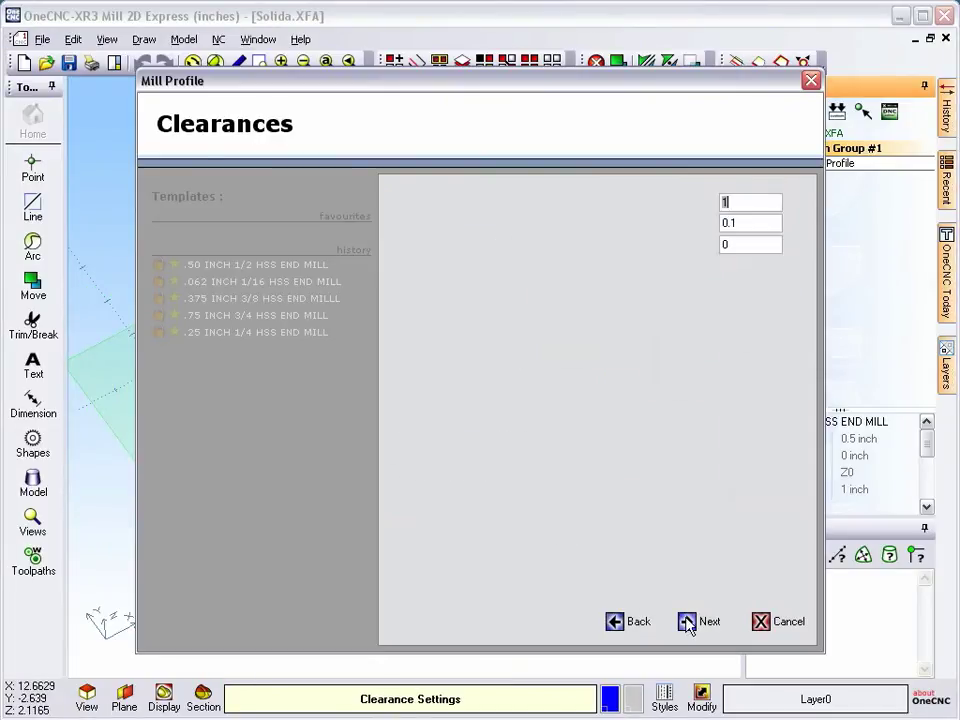
left_click(504, 434)
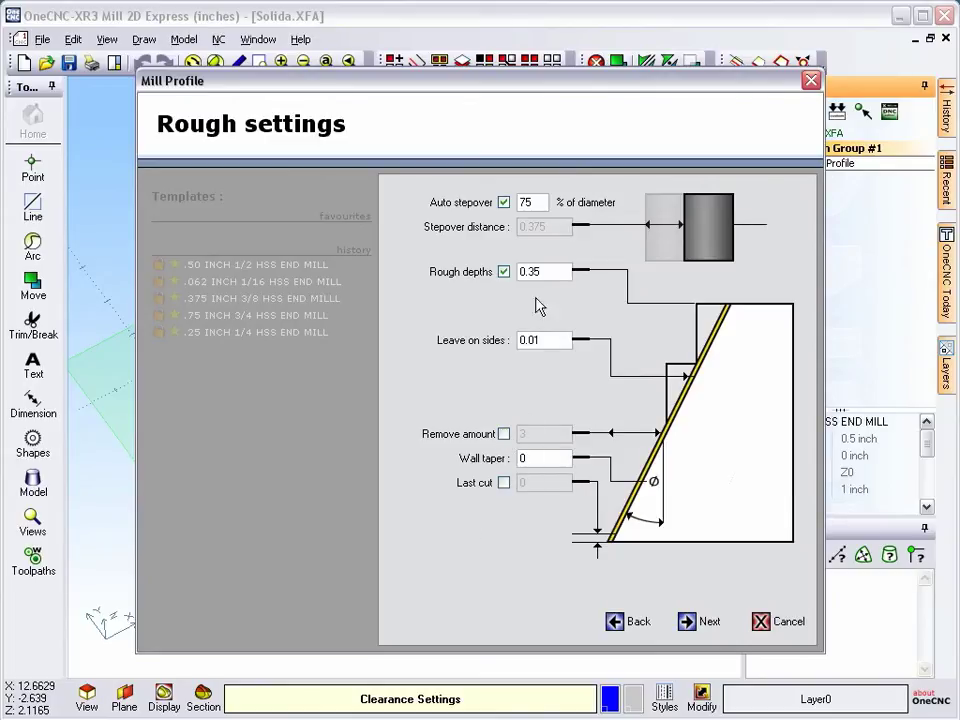
left_click(690, 624)
left_click(688, 622)
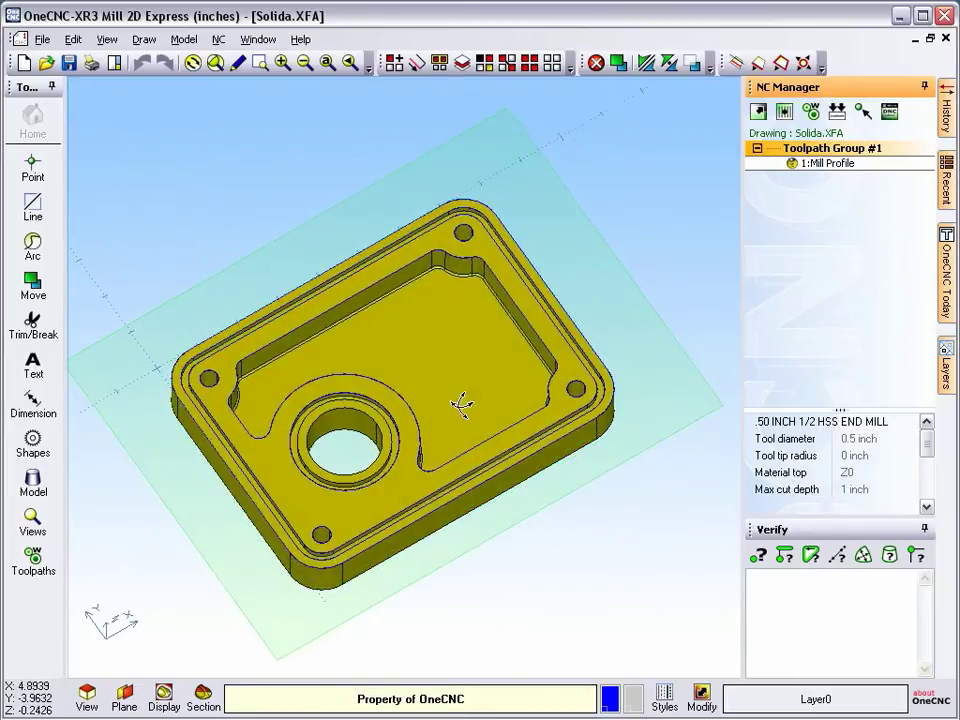
scroll(462, 377, "up", 2)
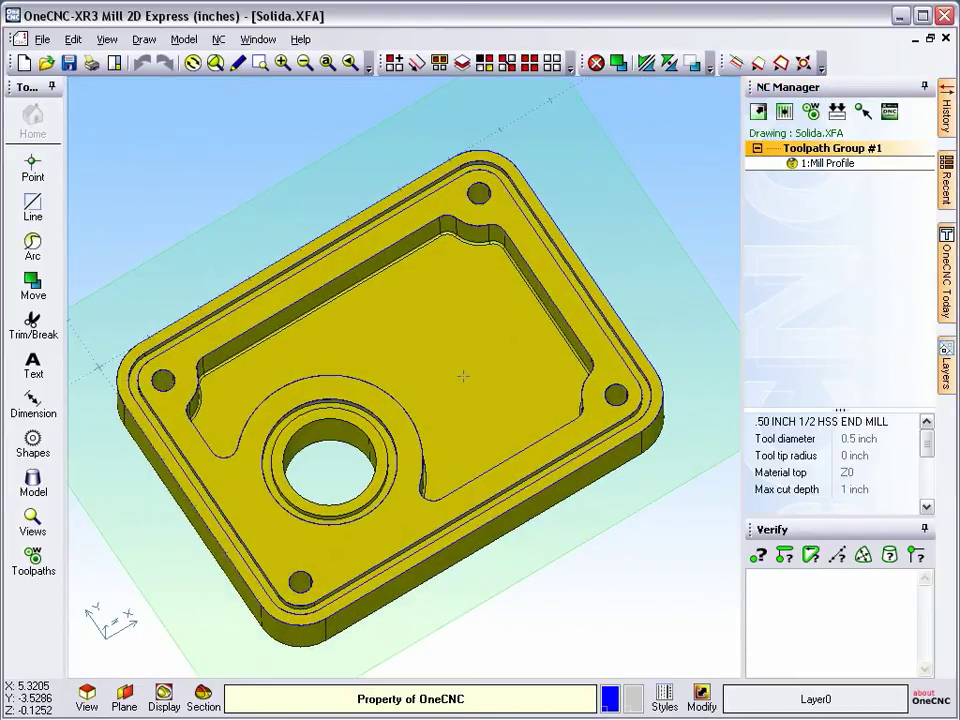
key("ctrl+s")
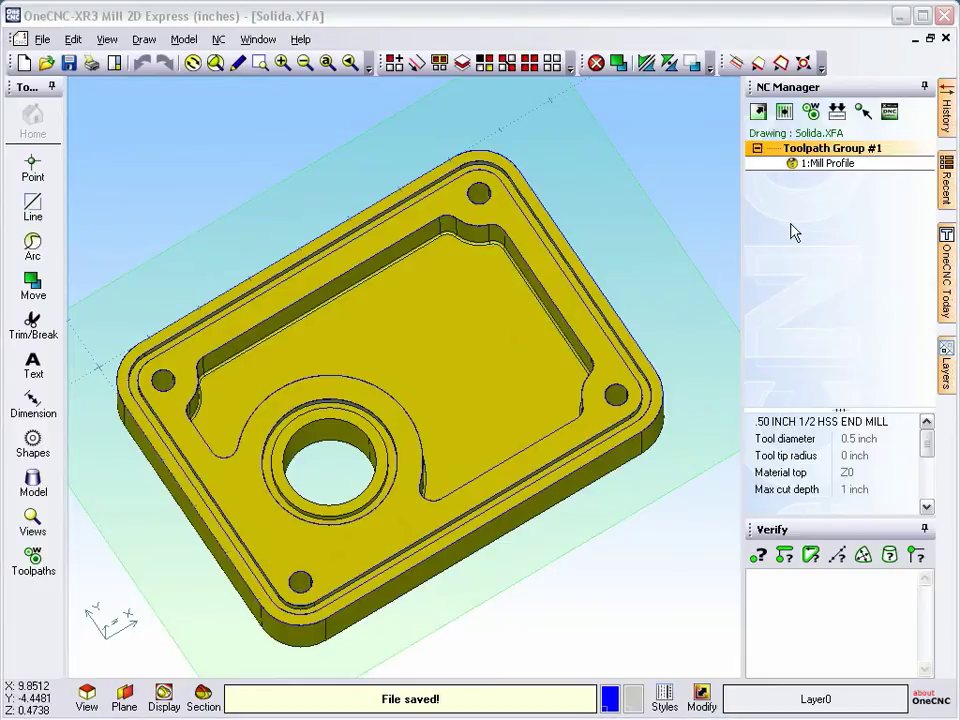
Start a Pocket toolpath picked by boundaries on the main pocket floor
left_click(785, 112)
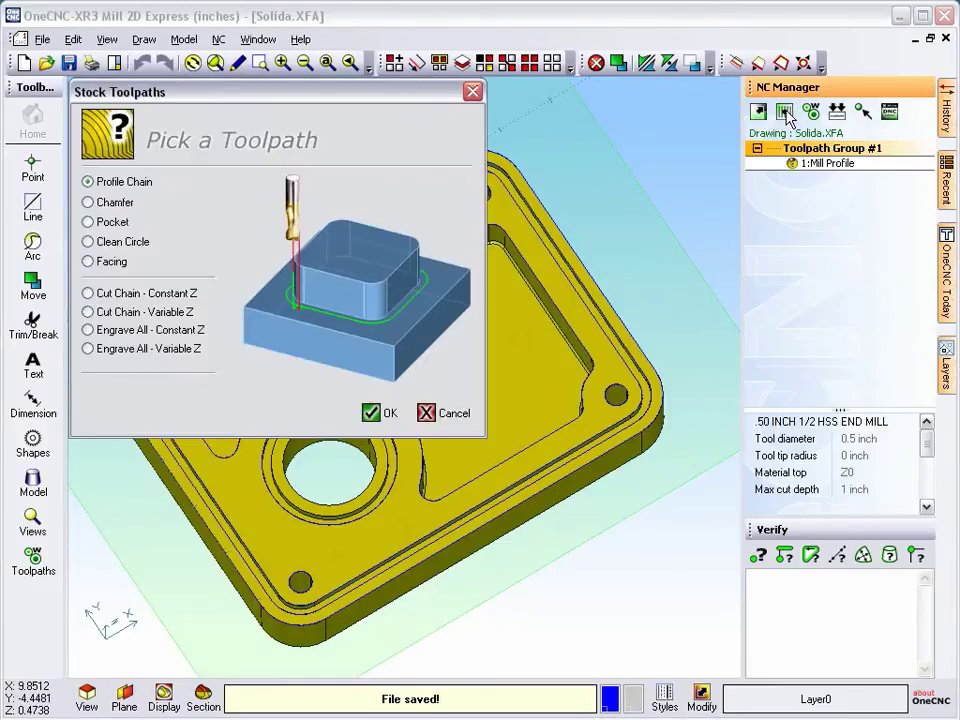
left_click(89, 222)
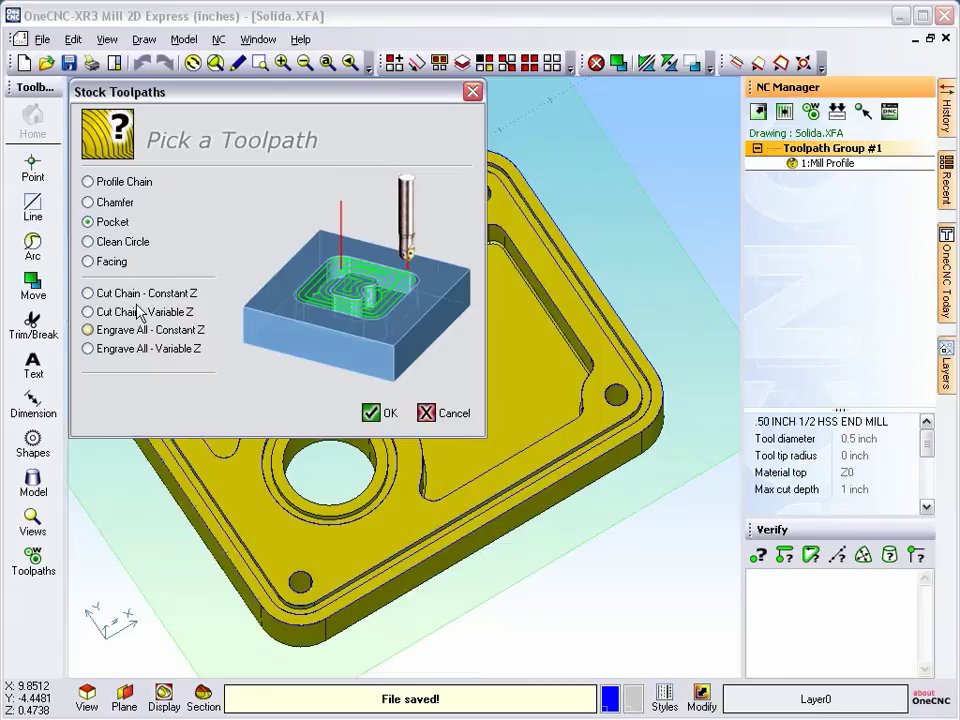
left_click(372, 413)
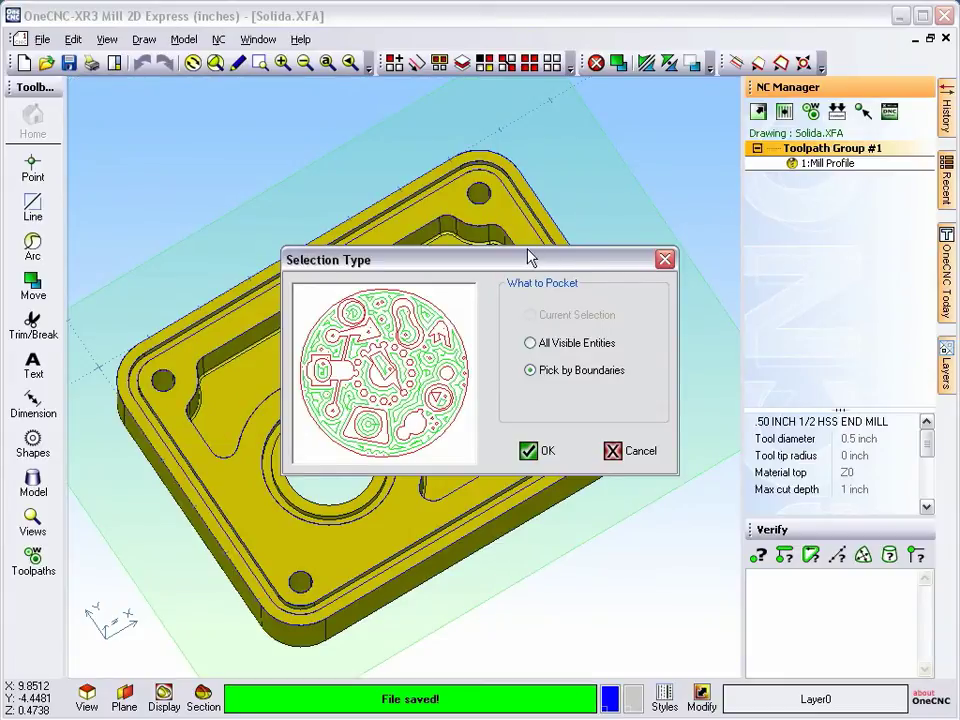
left_click_drag(530, 258, 587, 85)
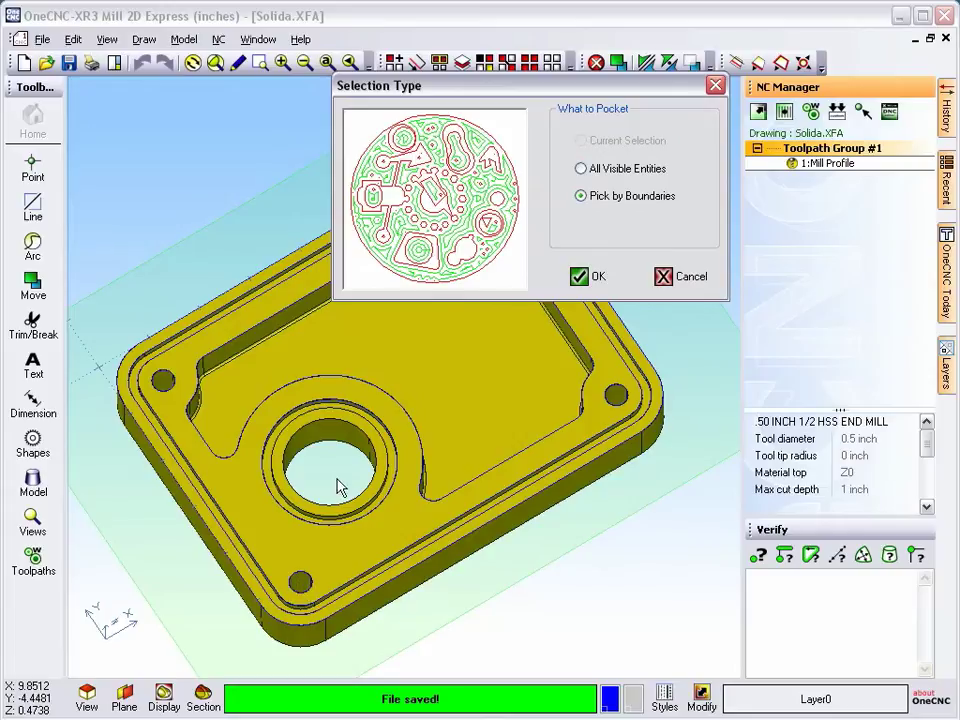
left_click(581, 276)
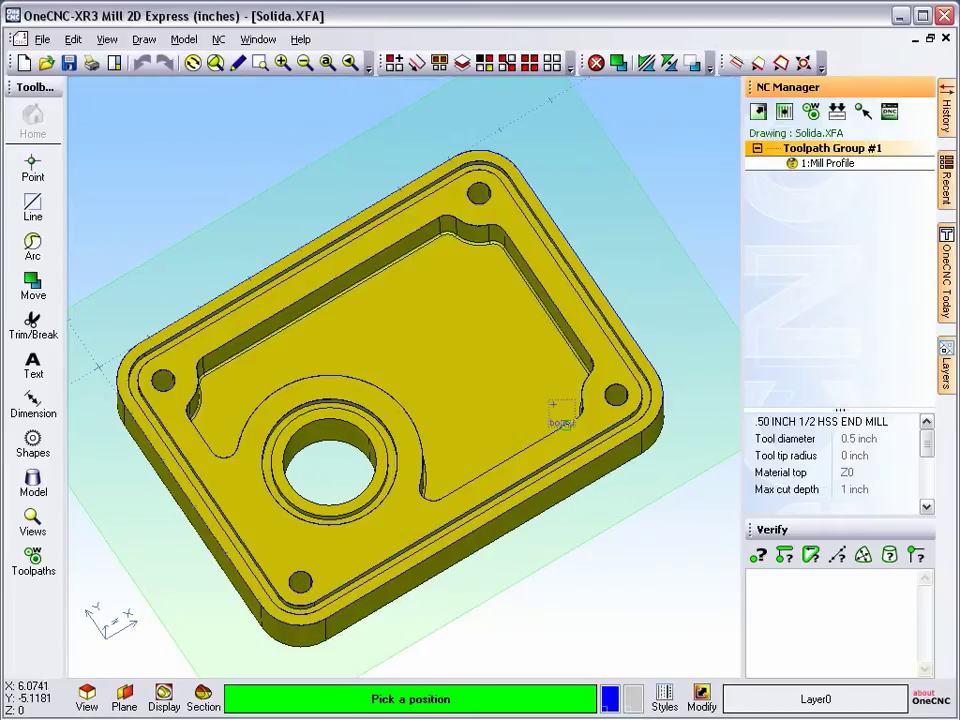
left_click(563, 438)
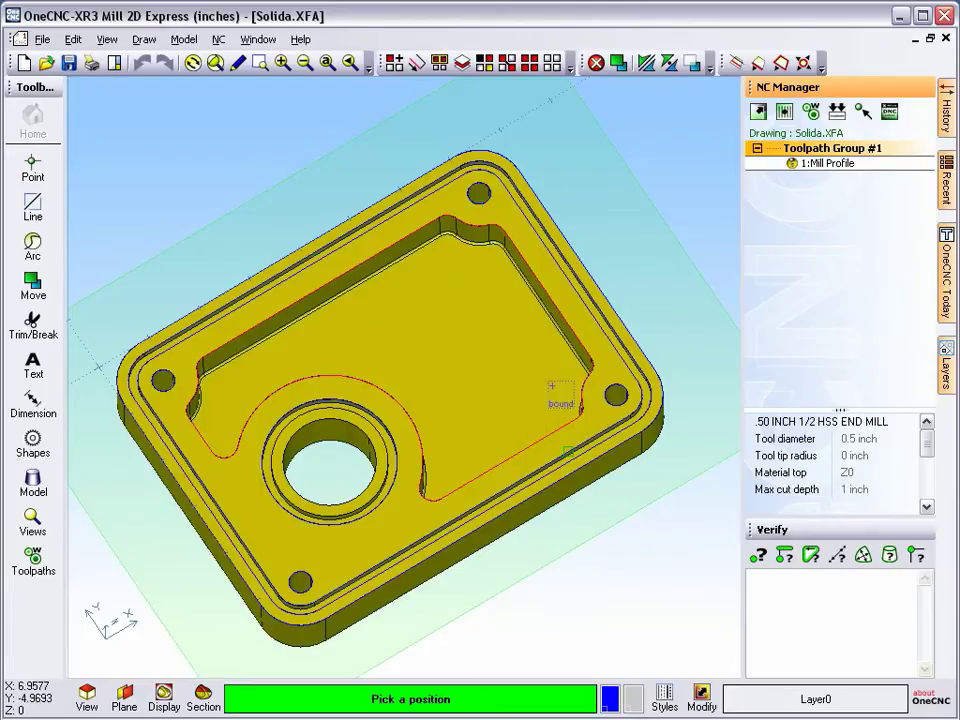
left_click(438, 321)
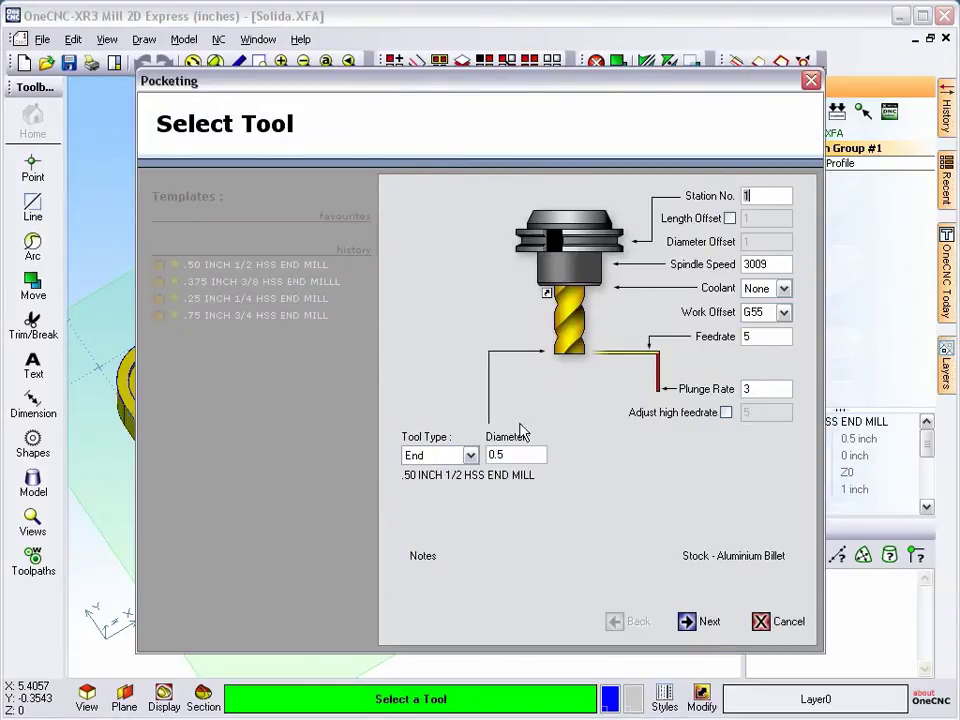
Assign the .375 inch 3/8 HSS end mill, filtered by End, to the pocket at station 2
left_click(573, 345)
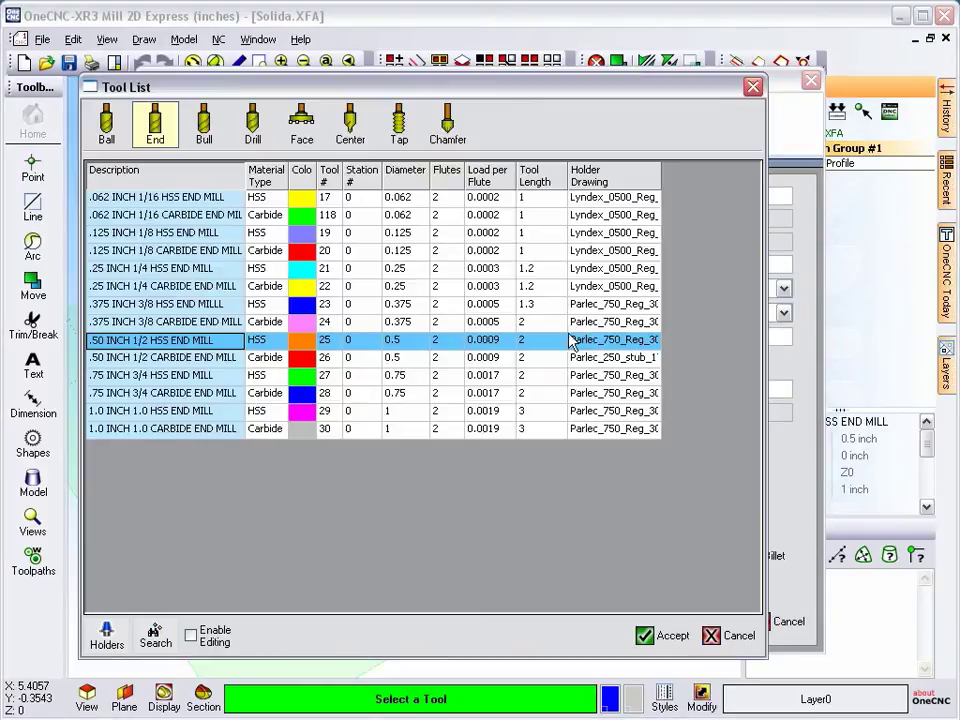
left_click(162, 140)
left_click(168, 306)
left_click(643, 634)
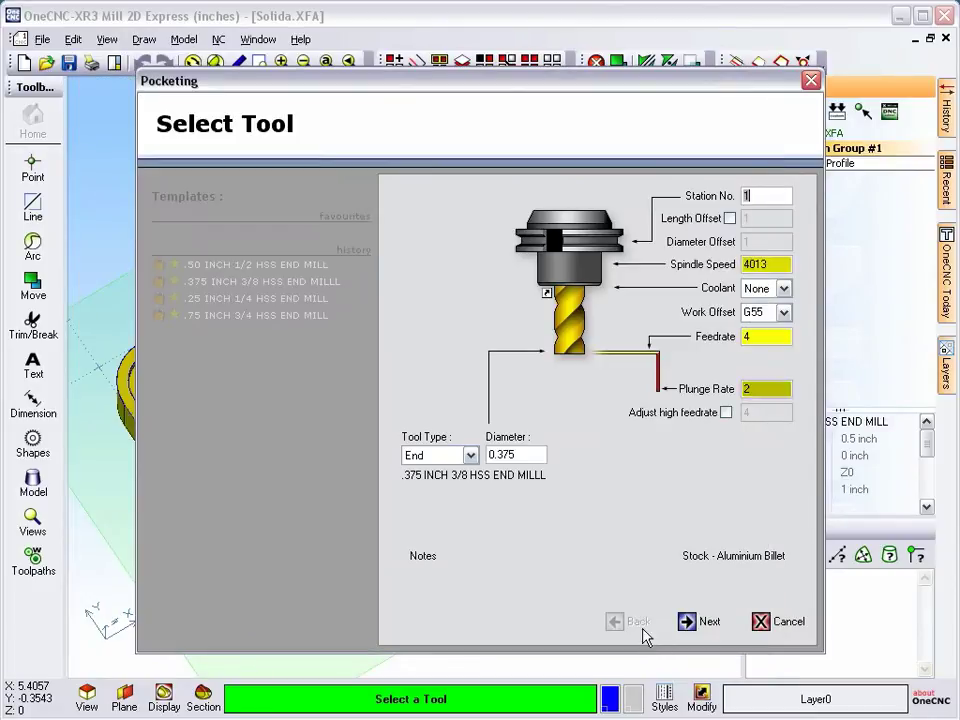
type("2")
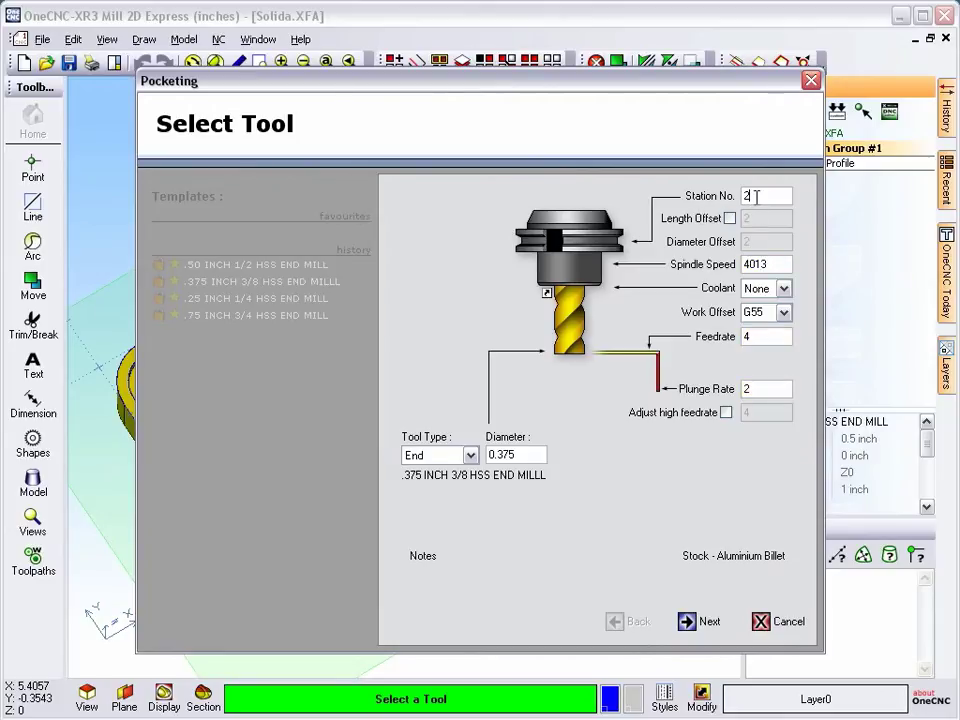
left_click(688, 624)
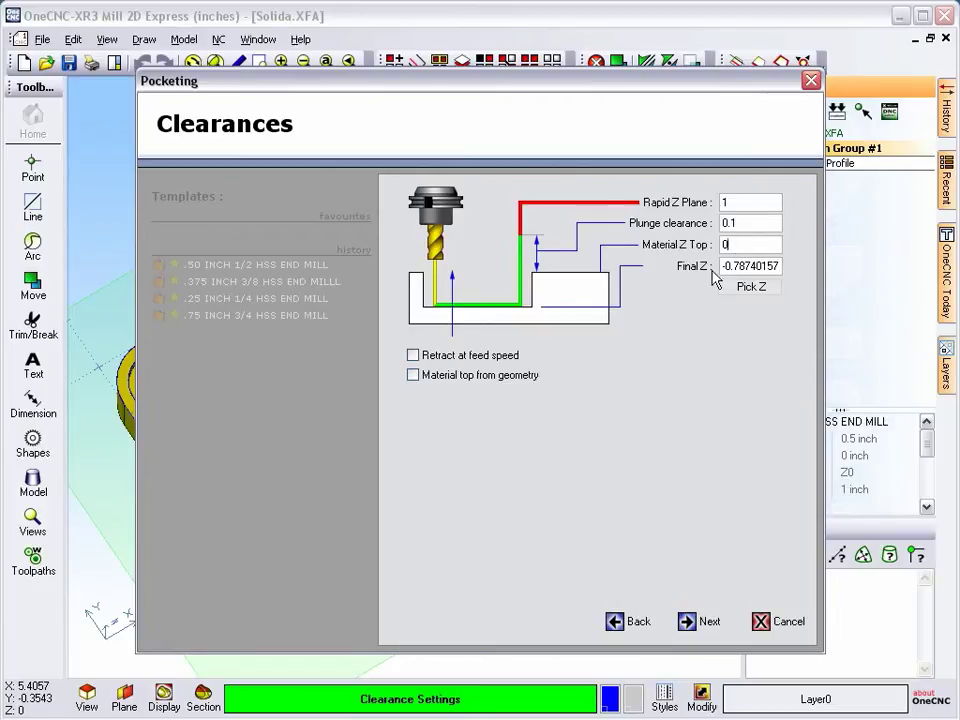
Pick the pocket floor on the model to set the final depth to -0.78740157
left_click_drag(622, 85, 678, 562)
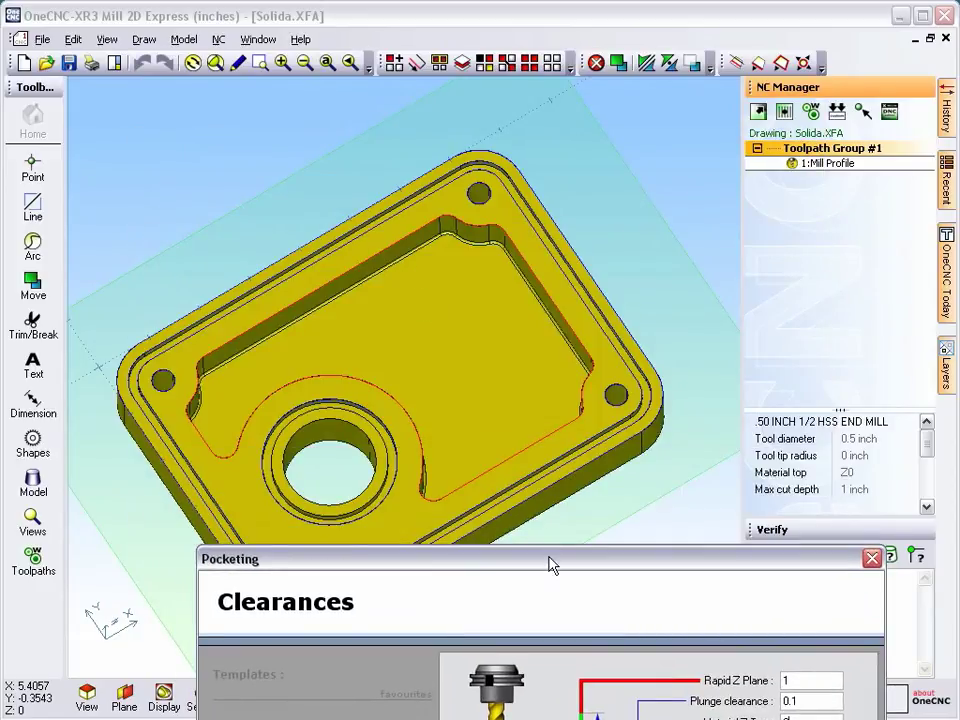
mouse_move(552, 566)
left_mouse_down()
mouse_move(596, 296)
mouse_move(628, 380)
mouse_move(639, 369)
mouse_move(634, 332)
mouse_move(506, 379)
mouse_move(426, 356)
mouse_move(441, 114)
left_mouse_up()
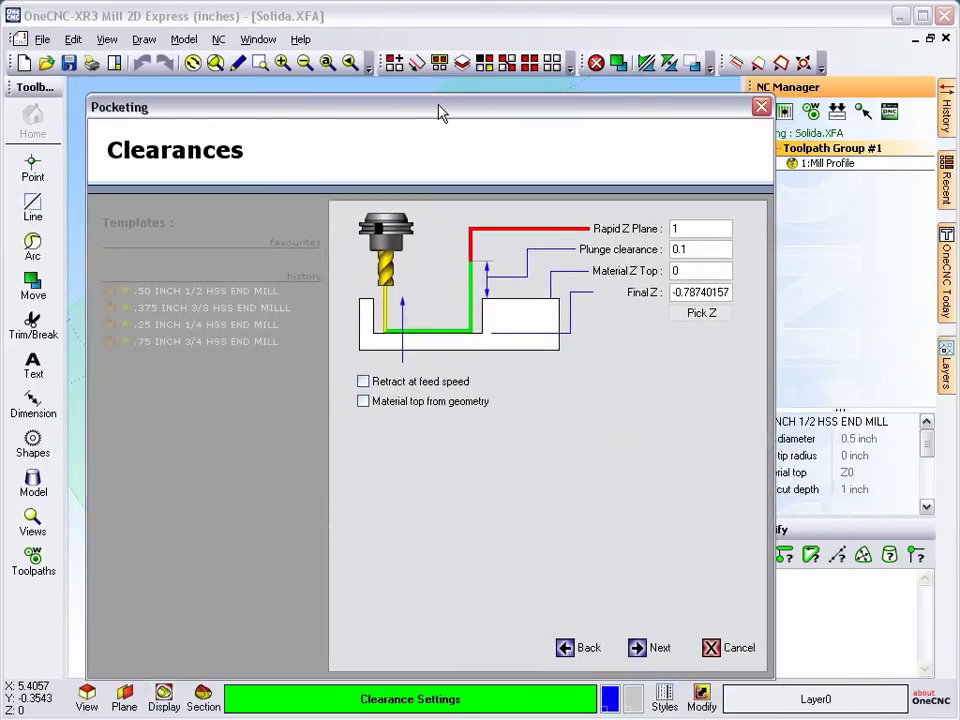
left_click(703, 314)
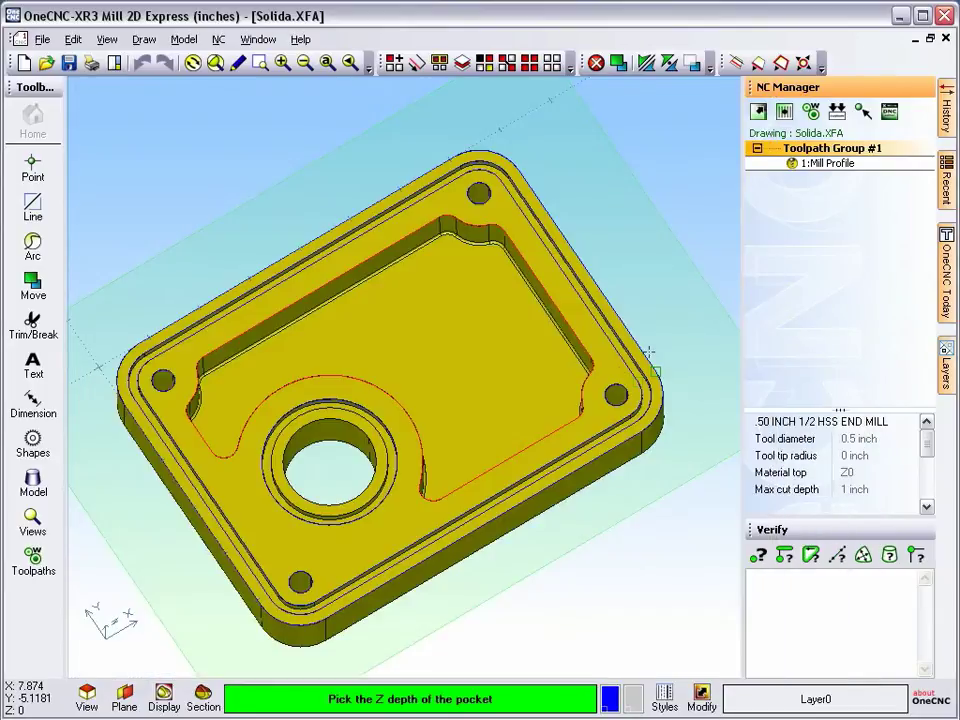
scroll(540, 409, "up", 3)
scroll(478, 287, "up", 3)
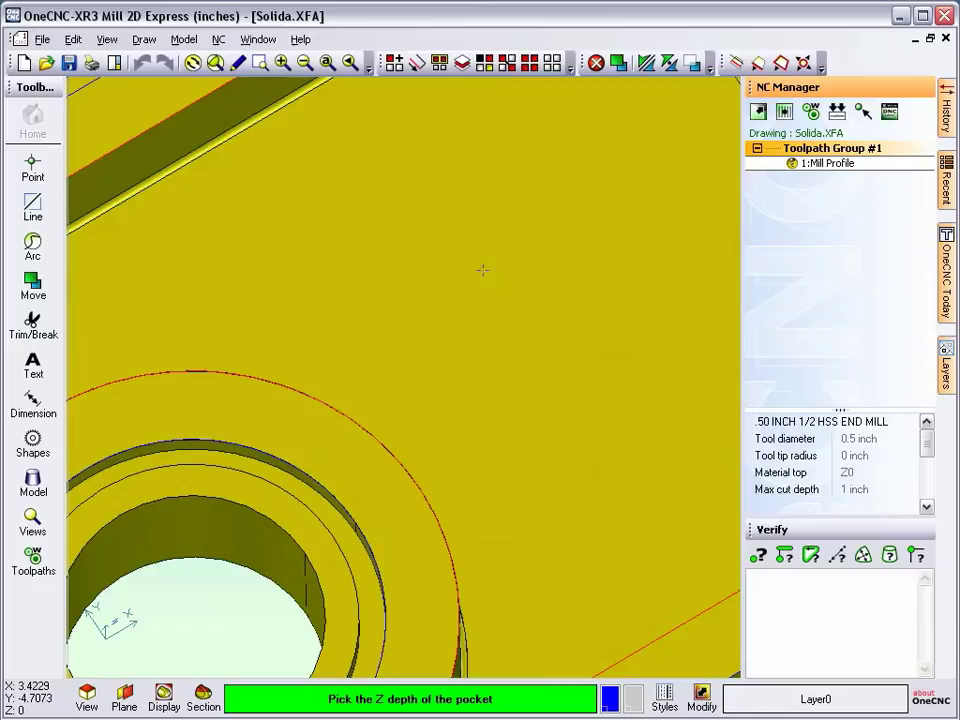
scroll(510, 398, "down", 1)
middle_click_drag(510, 398, 470, 523)
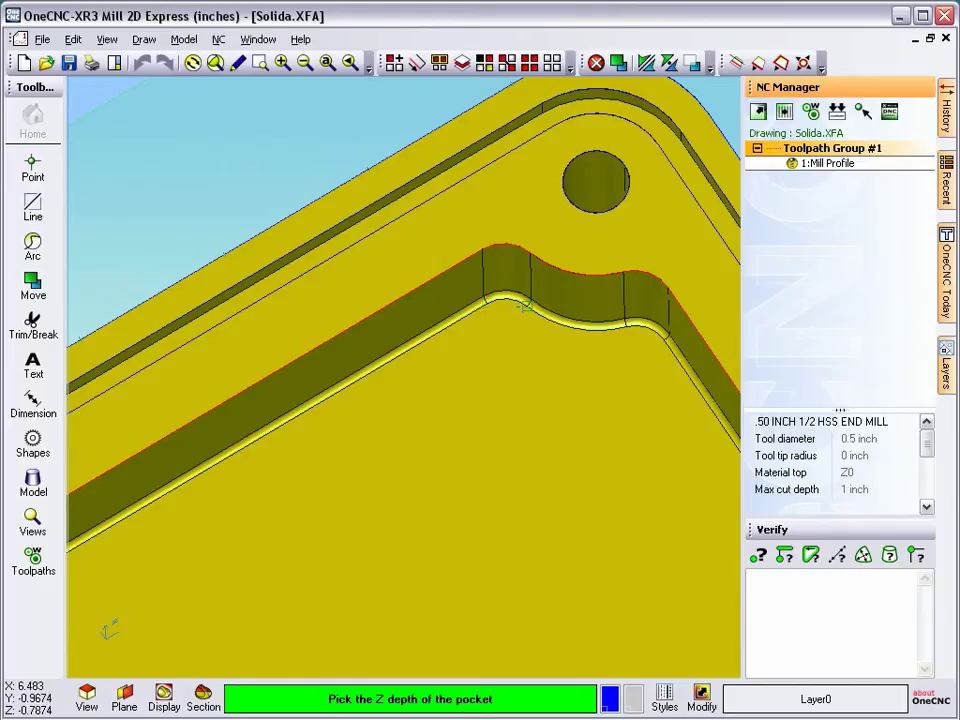
left_click(497, 356)
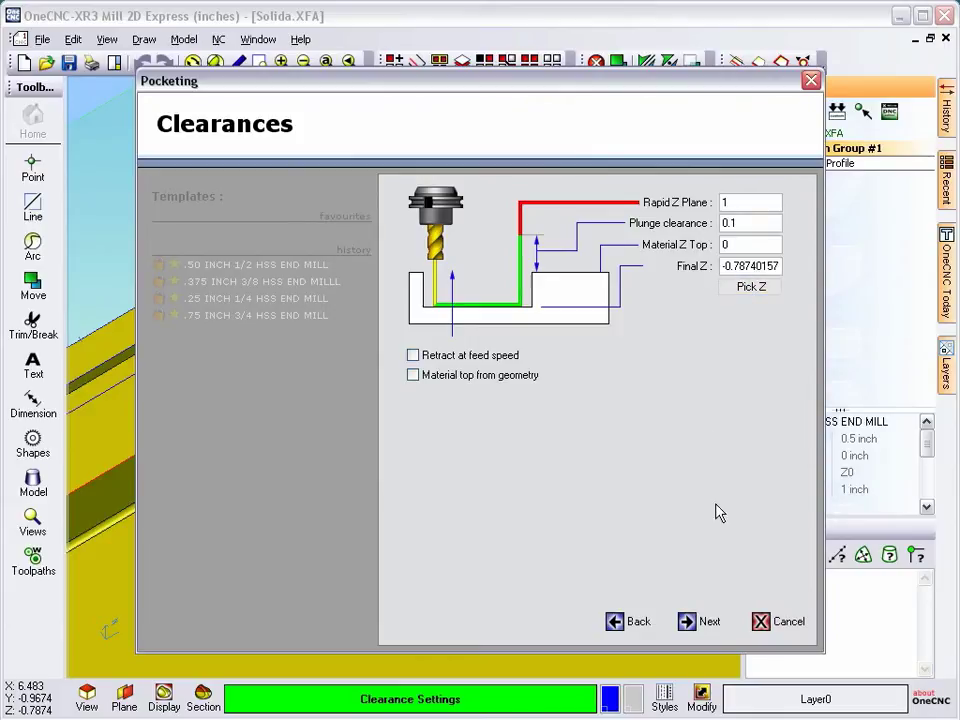
left_click(688, 622)
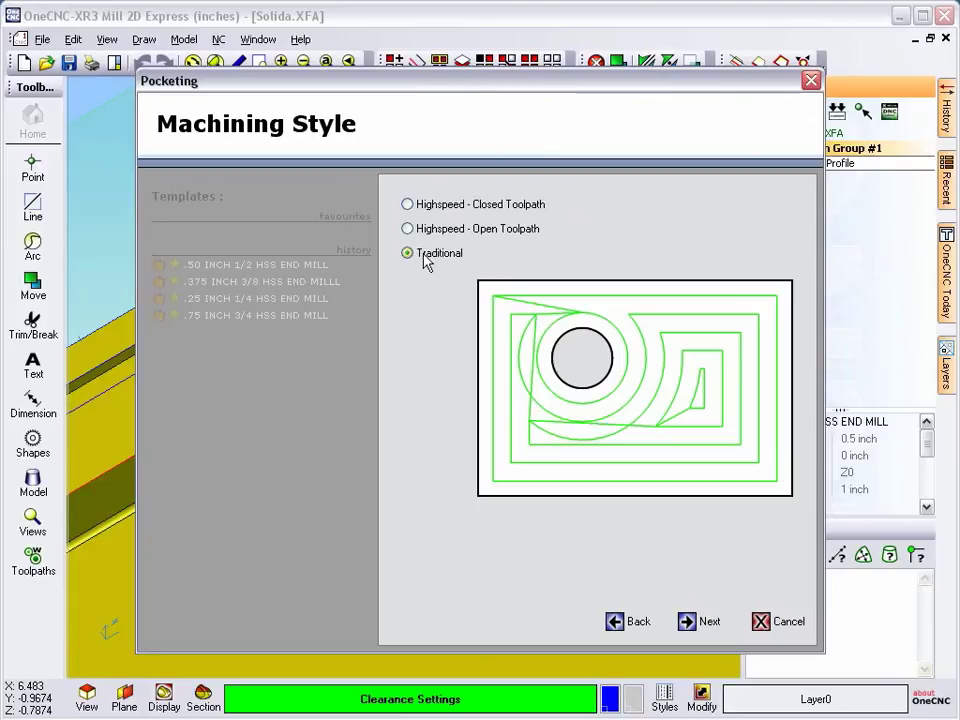
Choose Traditional as the pocket machining style instead of highspeed closed
left_click(407, 205)
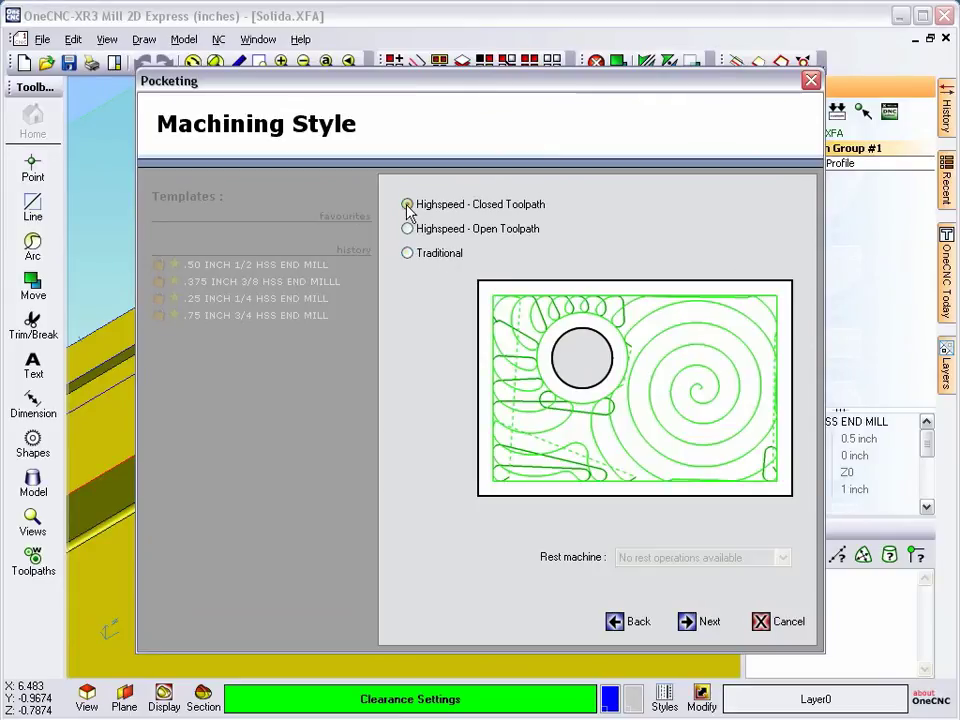
left_click(408, 254)
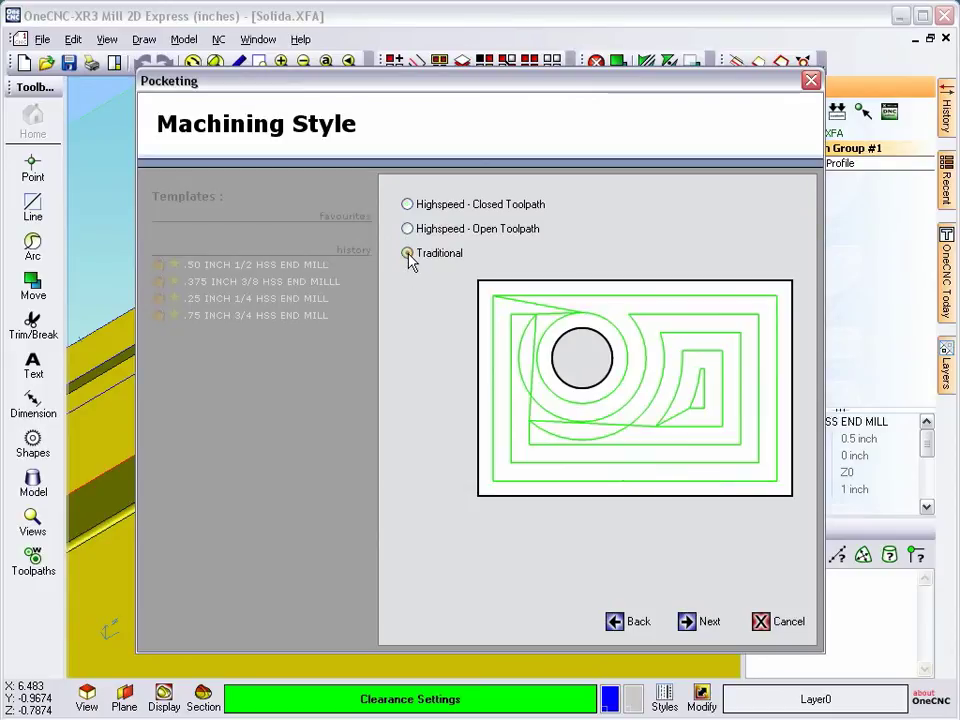
left_click(690, 621)
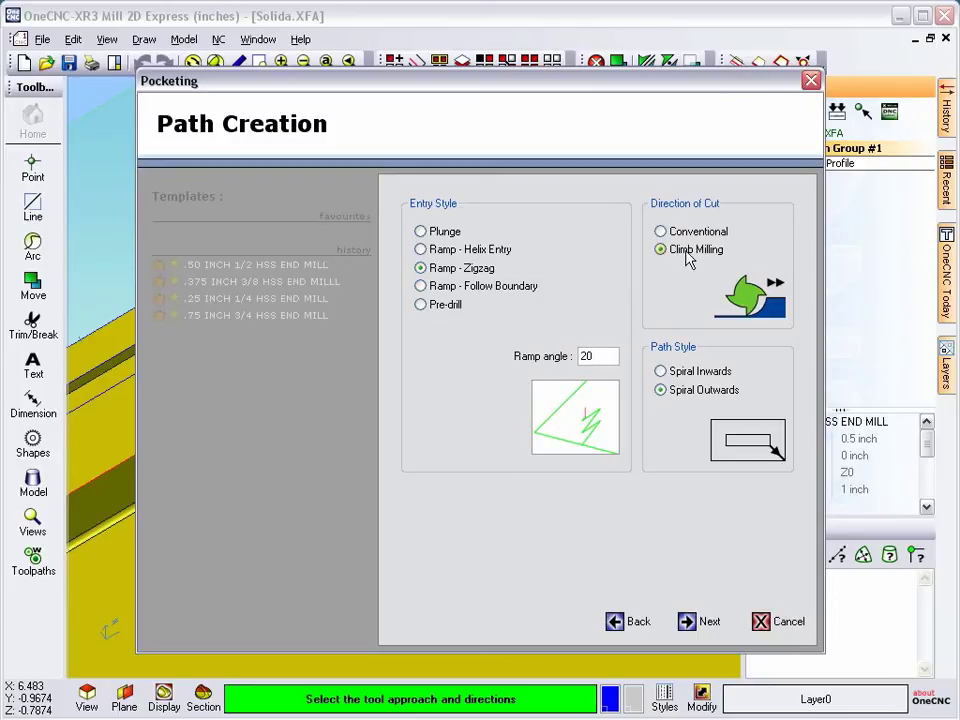
Set the pocket path style to Spiral Outwards
left_click(663, 378)
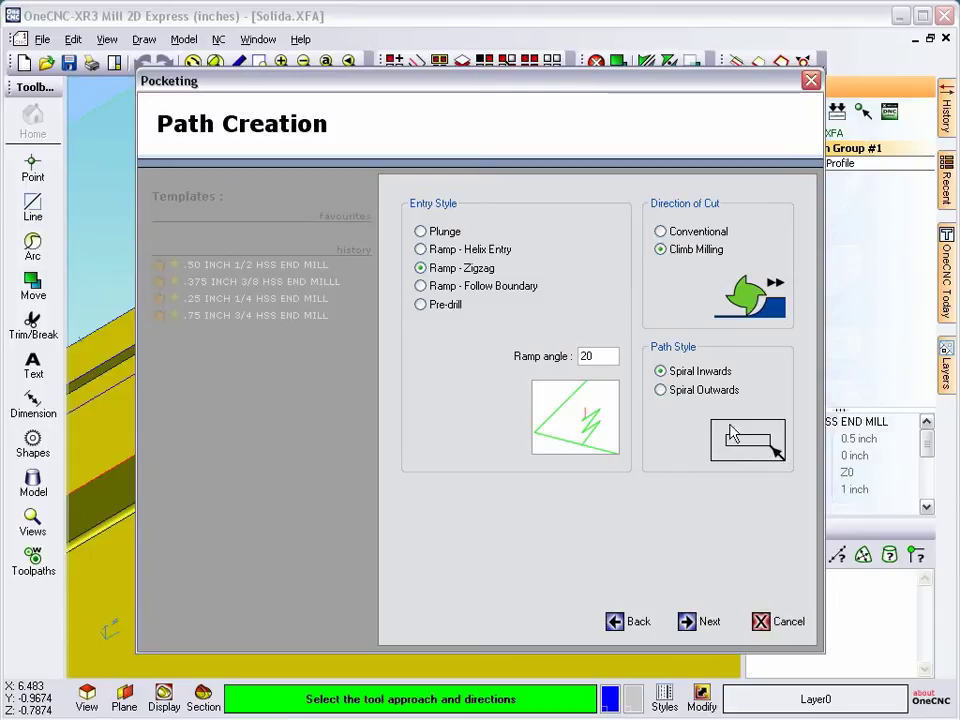
left_click(661, 390)
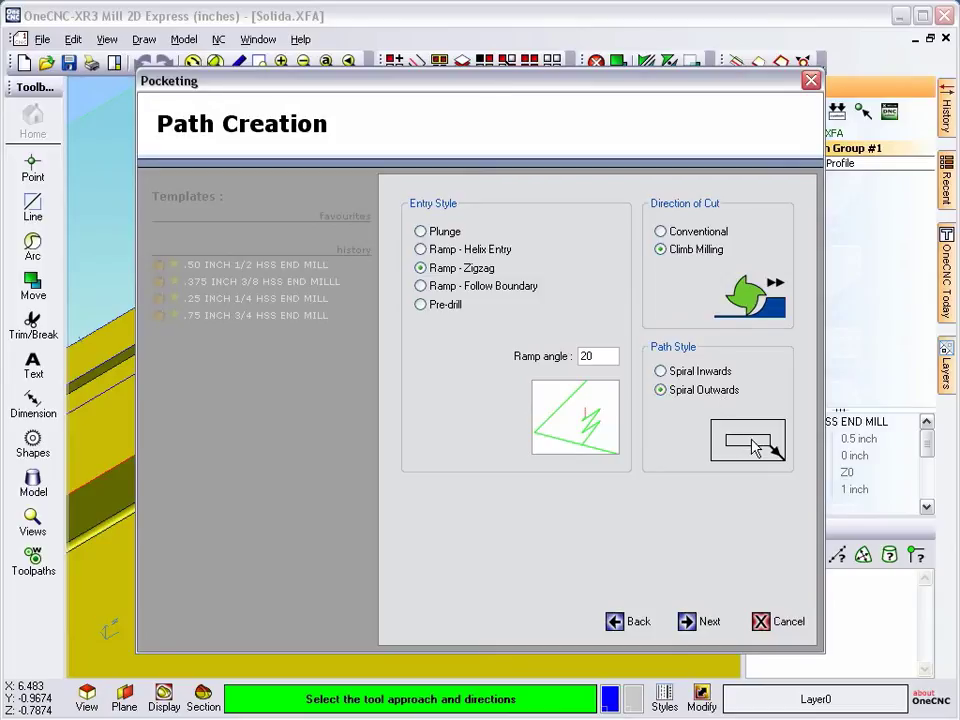
left_click(689, 624)
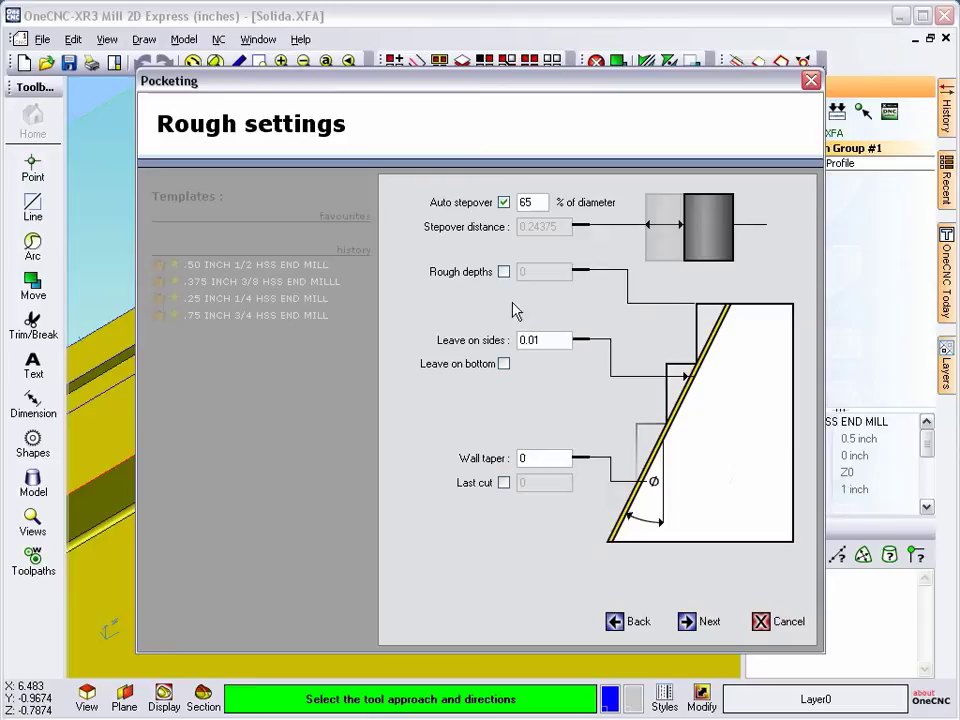
Rough the pocket in 0.25-deep steps and finish the pocketing operation
left_click(504, 272)
type(".25")
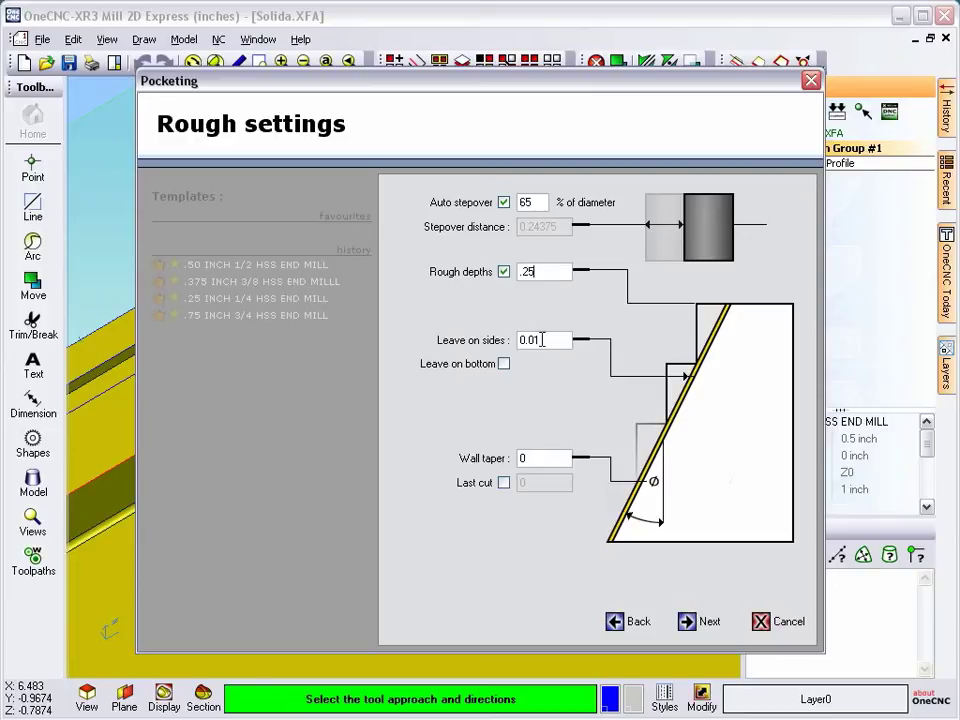
left_click(690, 626)
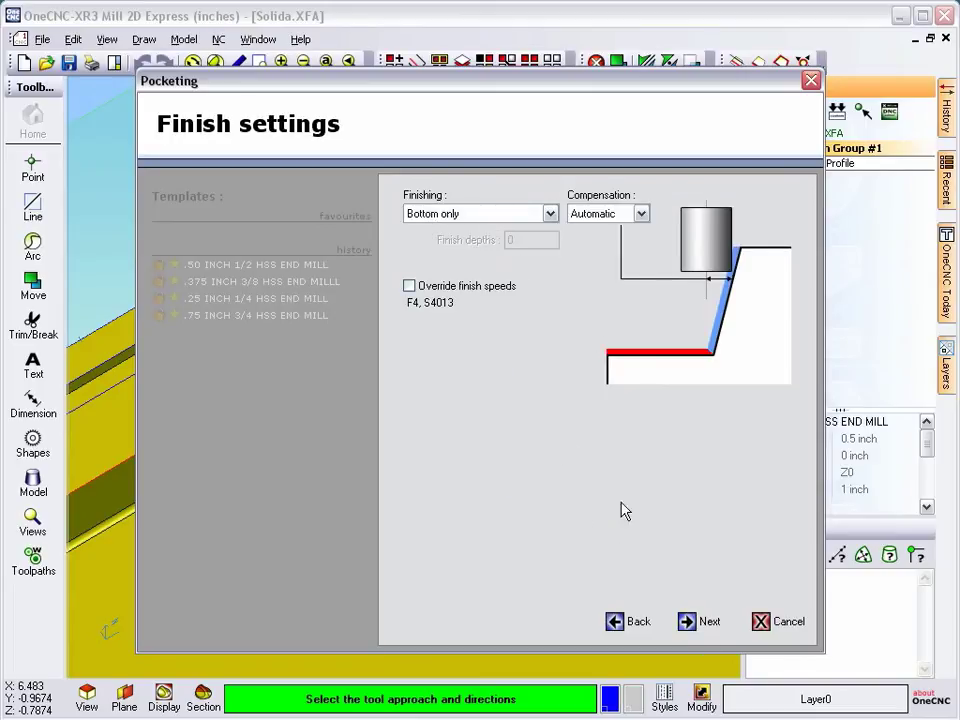
left_click(688, 622)
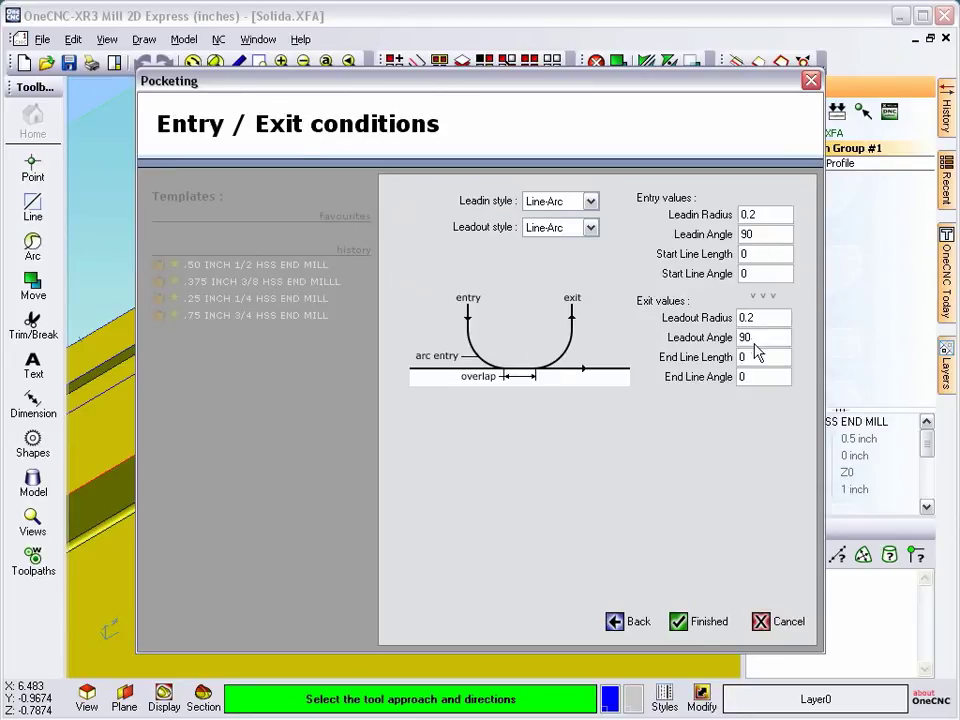
left_click(678, 624)
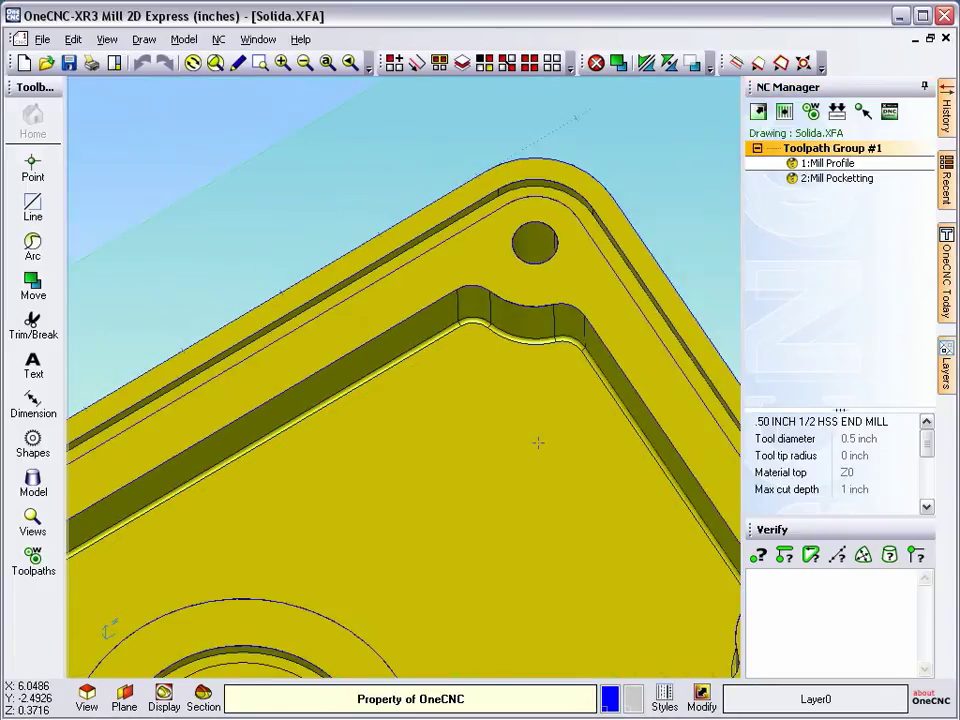
Run a Live Preview simulation of 2:Mill Pocketting from the NC Manager
mouse_move(538, 442)
middle_mouse_down()
mouse_move(507, 312)
mouse_move(510, 280)
middle_mouse_up()
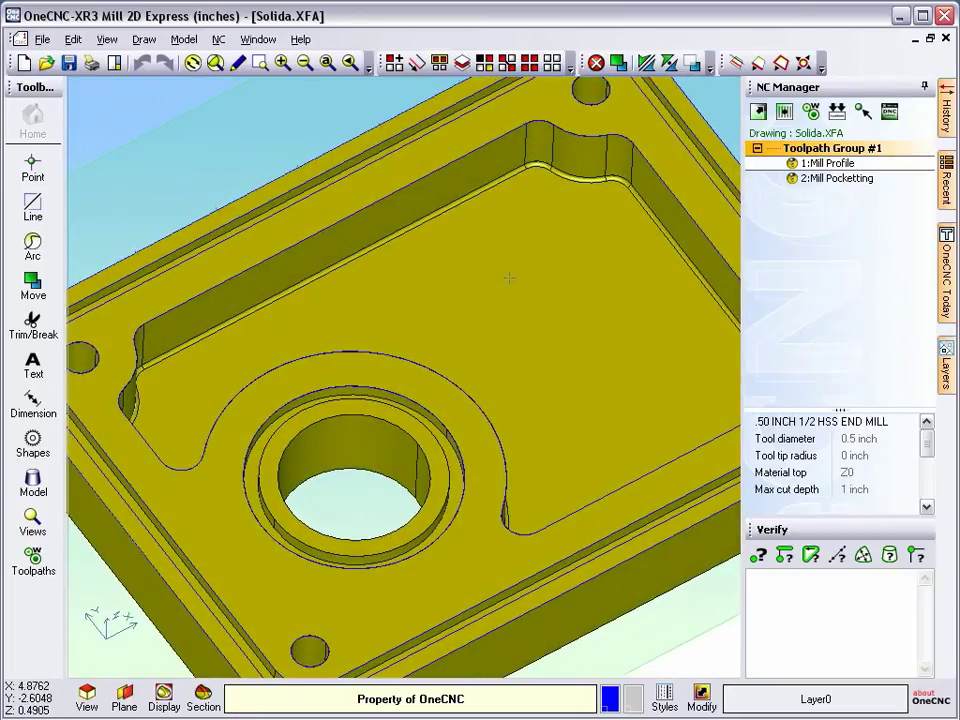
right_click(820, 181)
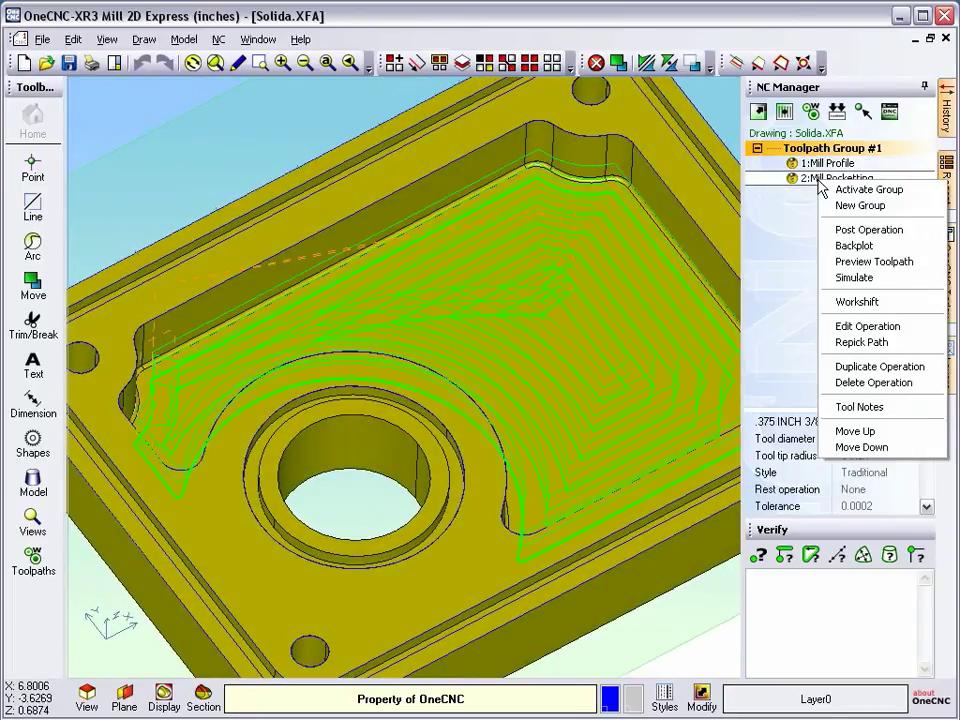
left_click(850, 276)
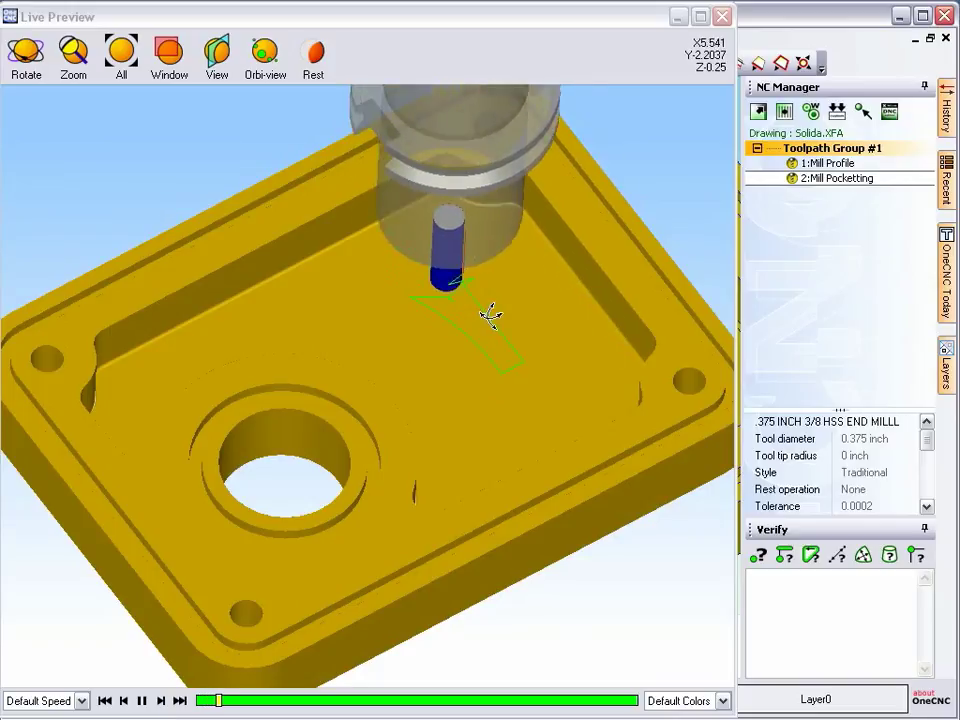
Orbit the Live Preview while the pocket is cut, then close the simulation
mouse_move(490, 316)
left_mouse_down()
mouse_move(489, 279)
mouse_move(439, 268)
mouse_move(464, 241)
mouse_move(497, 242)
mouse_move(467, 246)
mouse_move(491, 293)
mouse_move(497, 279)
mouse_move(469, 263)
mouse_move(476, 285)
left_mouse_up()
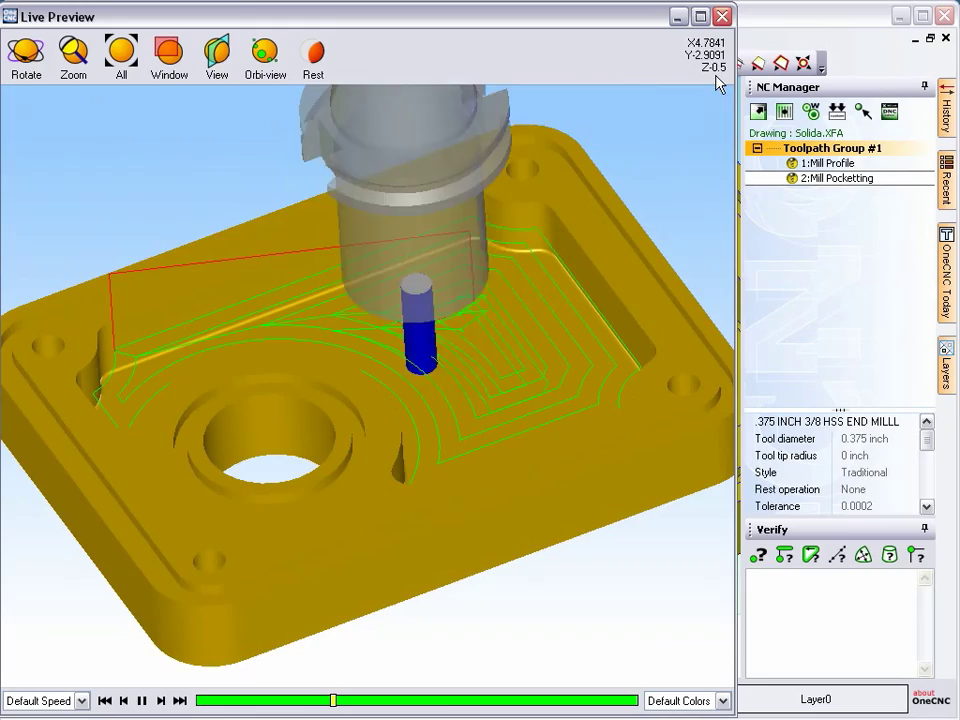
mouse_move(716, 85)
middle_mouse_down()
mouse_move(612, 228)
mouse_move(621, 214)
mouse_move(617, 261)
mouse_move(636, 281)
mouse_move(620, 300)
mouse_move(609, 285)
mouse_move(630, 266)
mouse_move(624, 238)
mouse_move(577, 306)
middle_mouse_up()
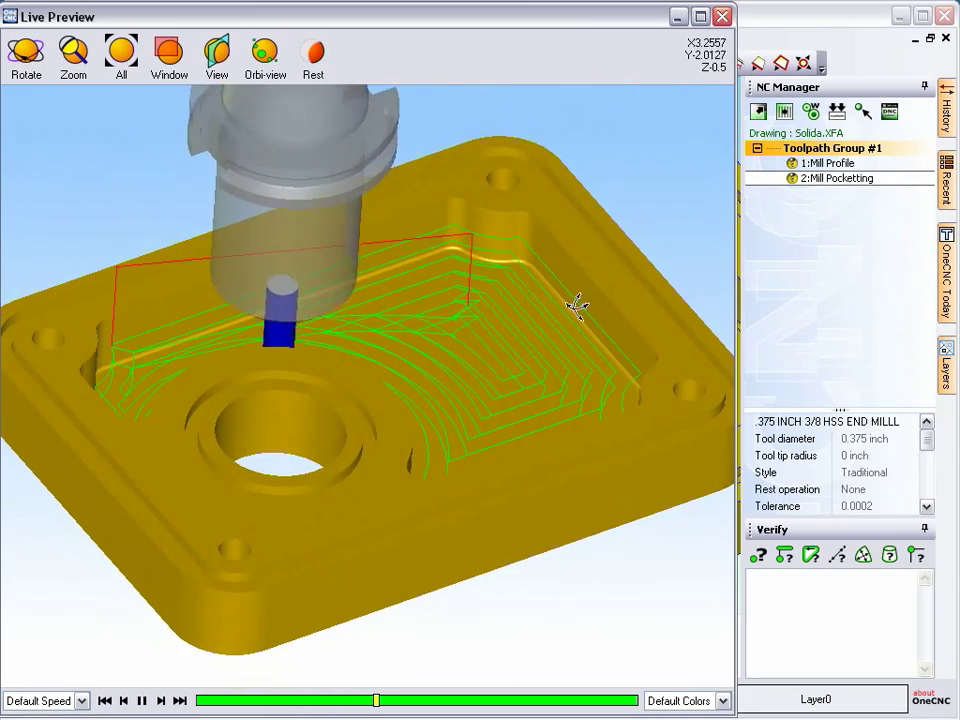
mouse_move(525, 326)
middle_mouse_down()
mouse_move(550, 377)
mouse_move(489, 388)
mouse_move(536, 407)
mouse_move(531, 413)
mouse_move(525, 371)
mouse_move(540, 336)
mouse_move(546, 392)
mouse_move(540, 345)
mouse_move(510, 321)
middle_mouse_up()
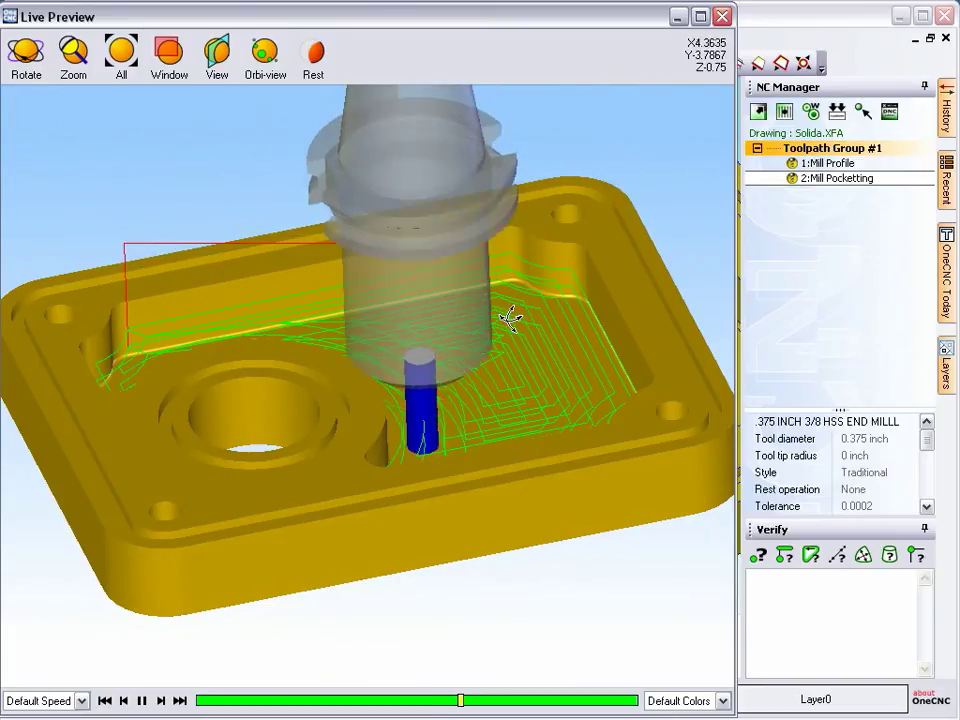
mouse_move(510, 334)
middle_mouse_down()
mouse_move(521, 388)
mouse_move(511, 432)
middle_mouse_up()
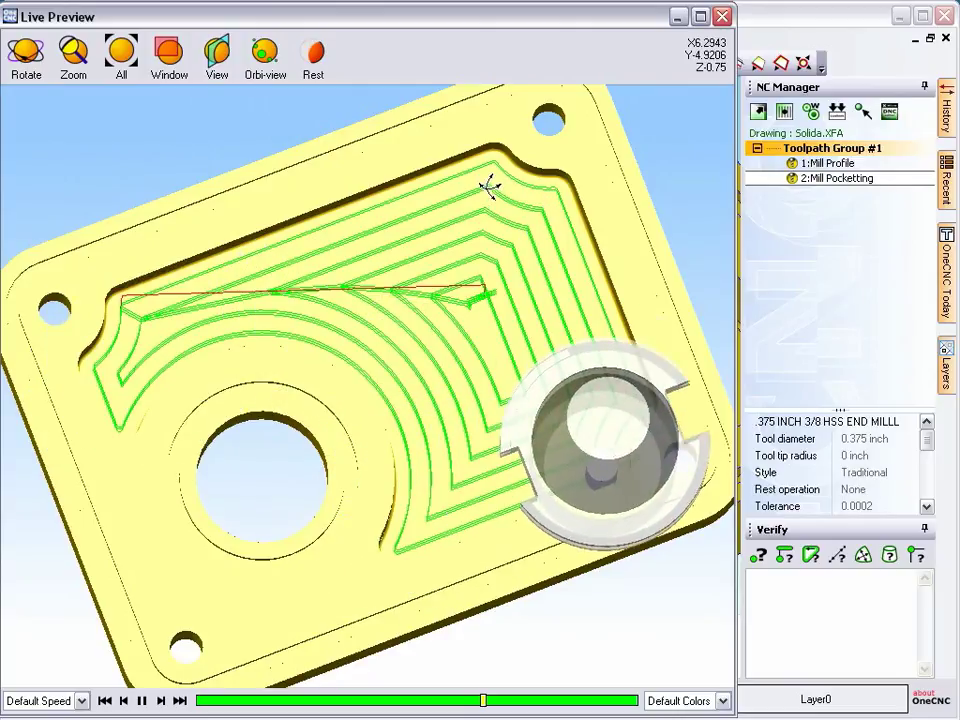
mouse_move(339, 343)
middle_mouse_down()
mouse_move(346, 281)
mouse_move(332, 236)
middle_mouse_up()
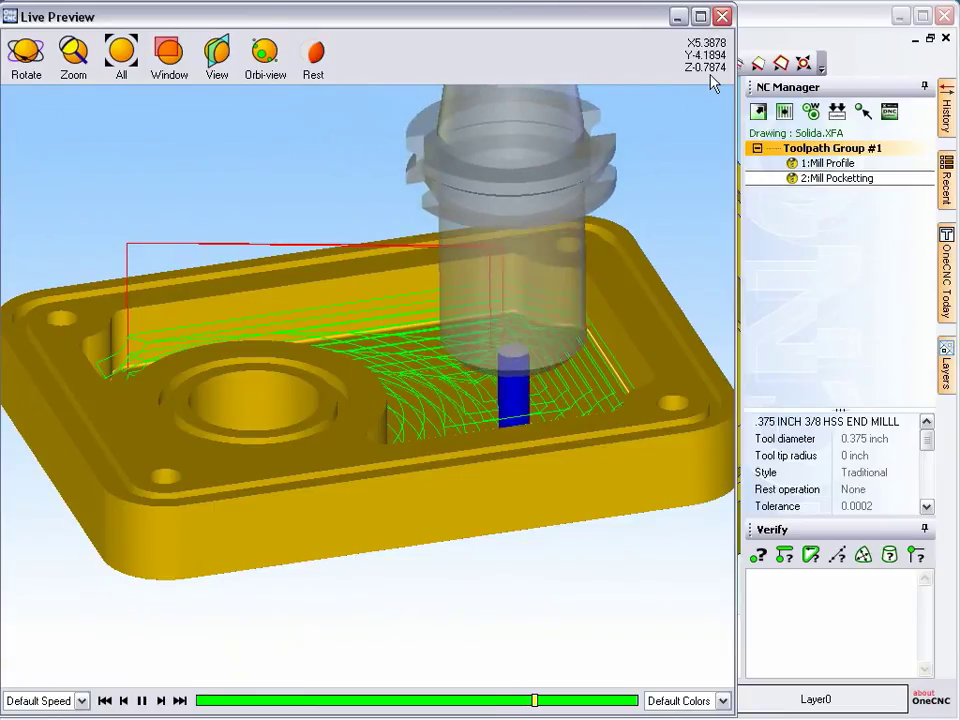
left_click(723, 16)
mouse_move(475, 343)
middle_mouse_down()
mouse_move(510, 374)
mouse_move(514, 298)
middle_mouse_up()
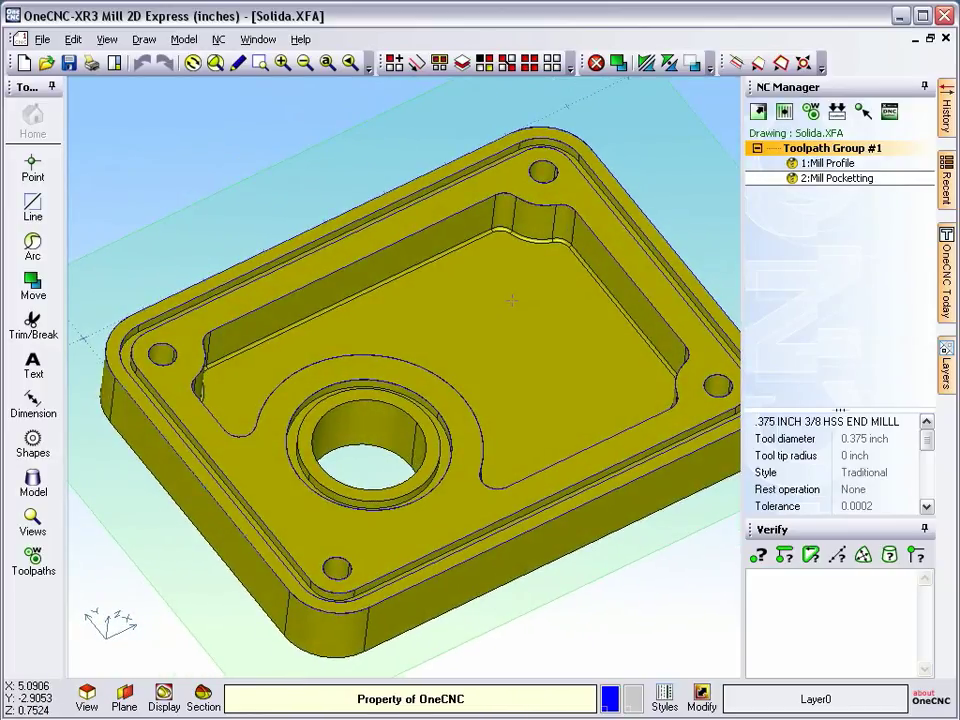